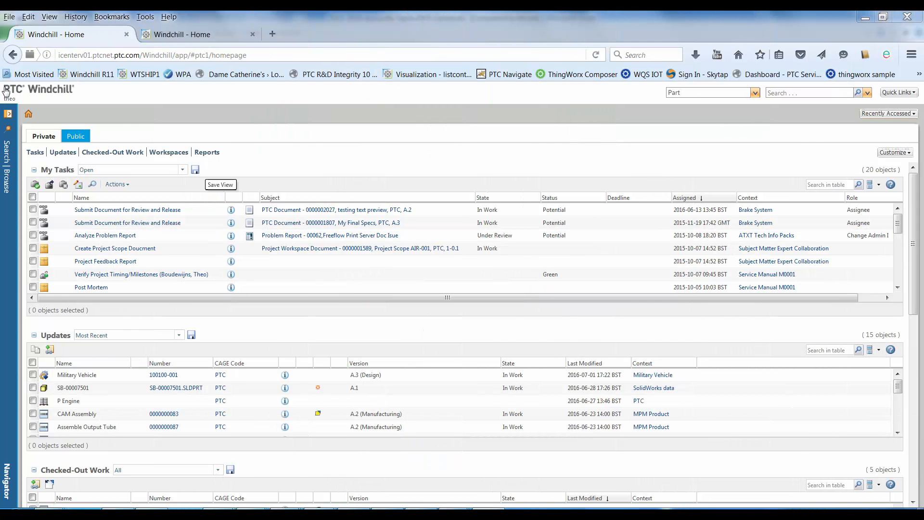
Open the Military Vehicle product structure and expand it through HULL/FRAME/BODY/CAB to the HULL STRUCTURE variants.
{"action": "left_click", "coordinate": [7, 166]}
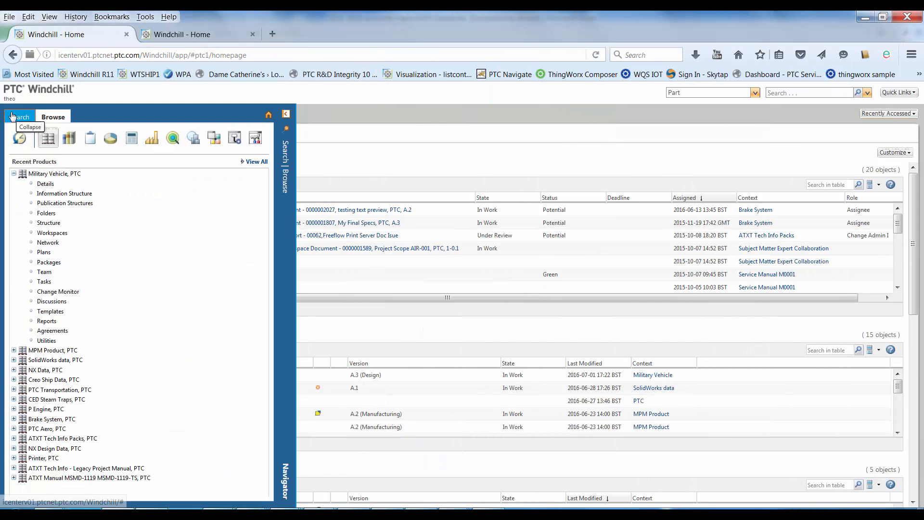
{"action": "left_click", "coordinate": [49, 222]}
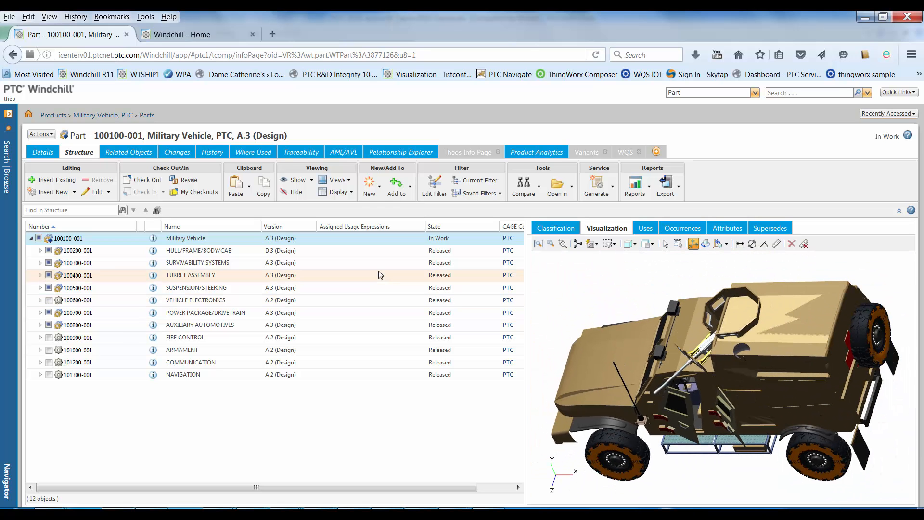
{"action": "left_click", "coordinate": [41, 251]}
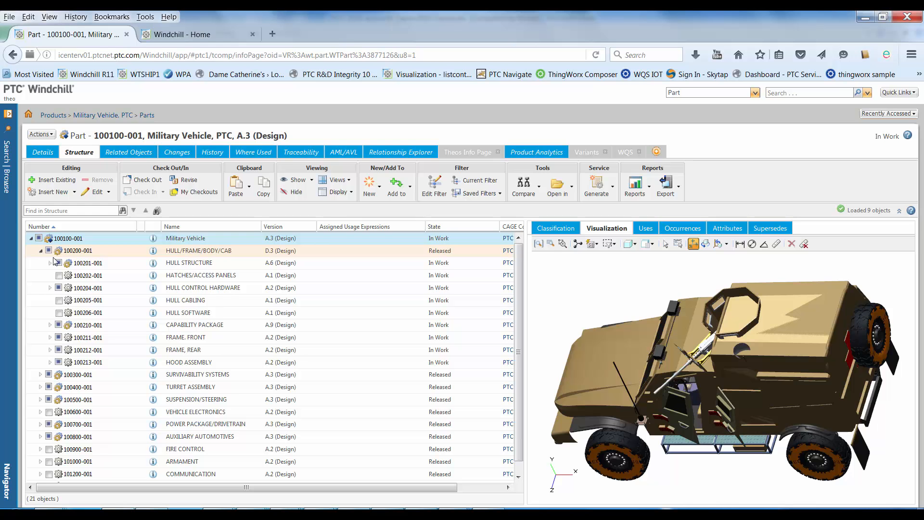
{"action": "left_click", "coordinate": [50, 262]}
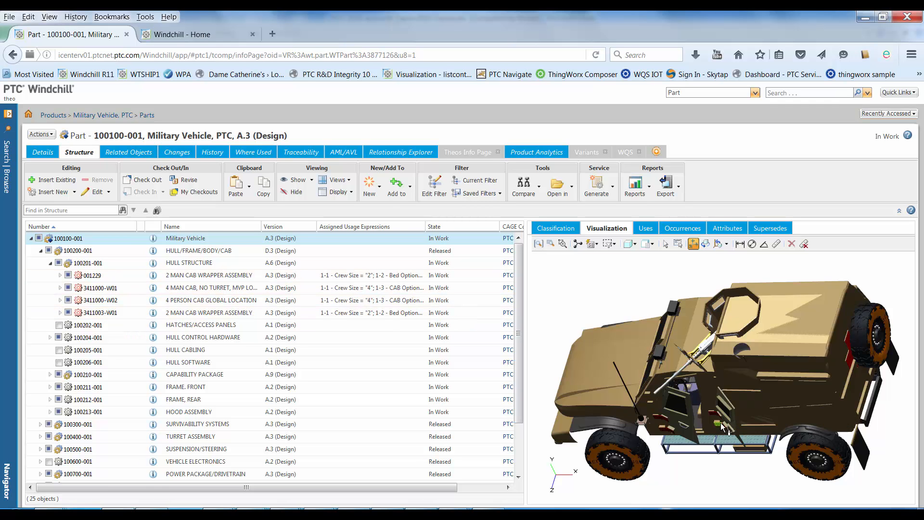
Move the 2 MAN CAB WRAPPER ASSEMBLY 001229 out of the vehicle in the 3D model.
{"action": "scroll", "coordinate": [720, 422], "scroll_direction": "down", "scroll_amount": 3}
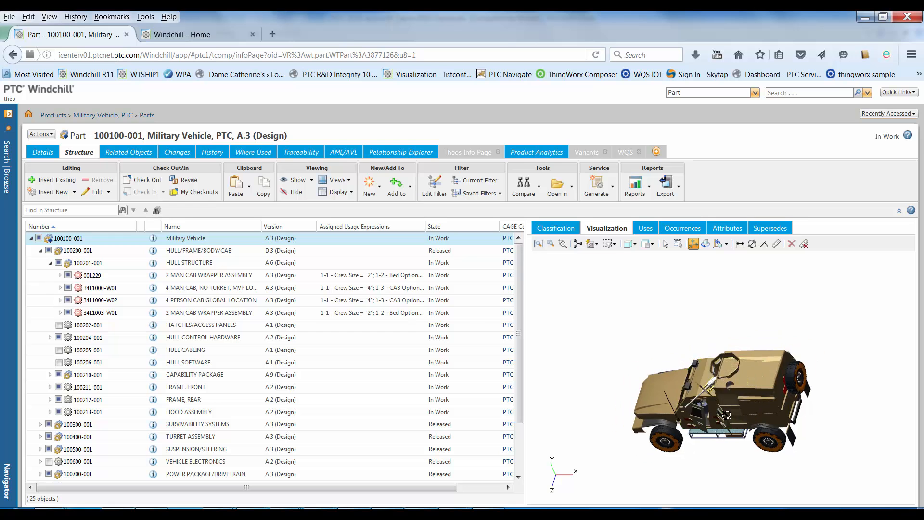
{"action": "middle_click_drag", "start_coordinate": [717, 427], "coordinate": [751, 437]}
{"action": "left_click", "coordinate": [258, 277]}
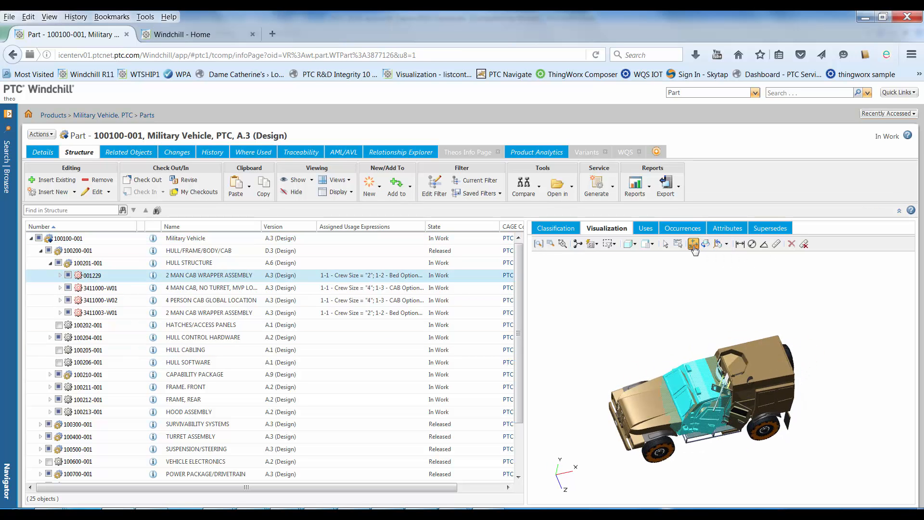
{"action": "left_click", "coordinate": [688, 323]}
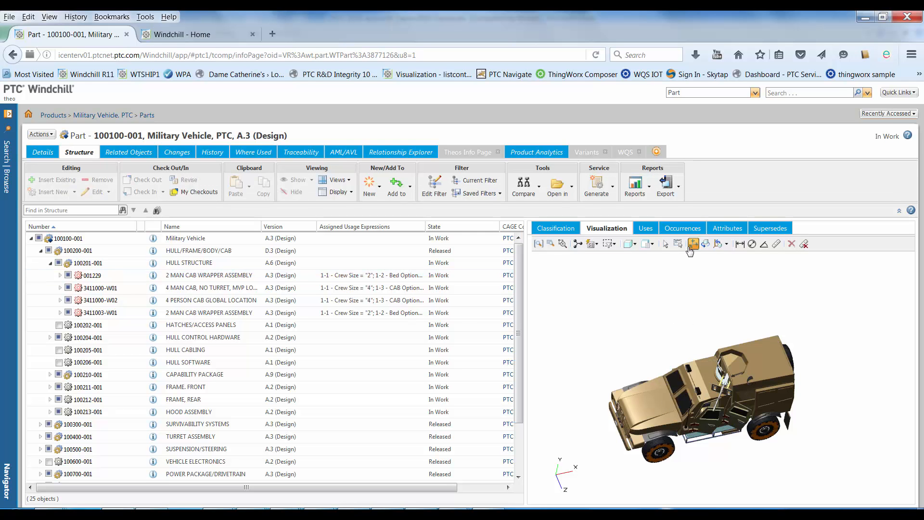
{"action": "left_click", "coordinate": [236, 276]}
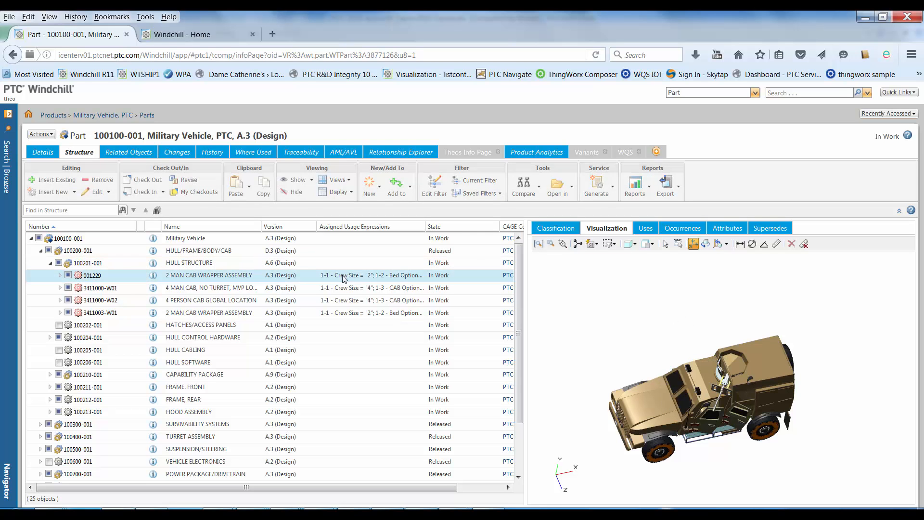
{"action": "left_click", "coordinate": [692, 245]}
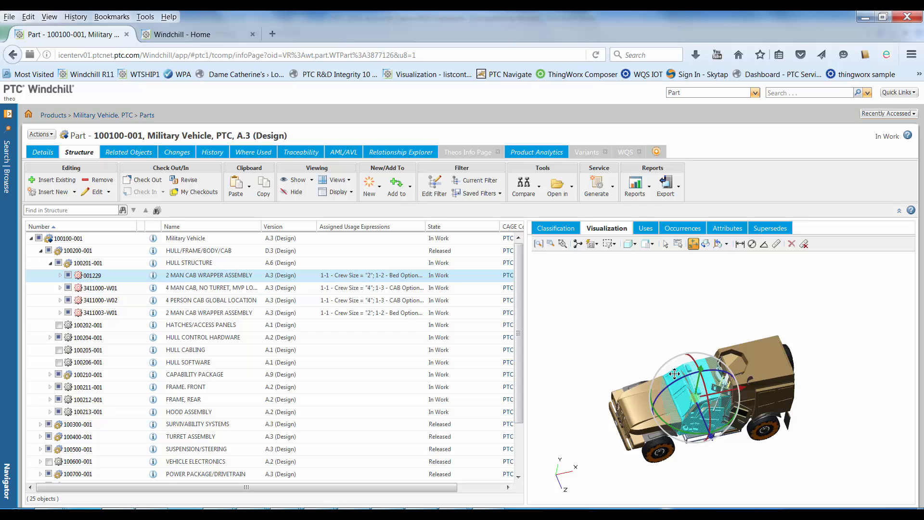
{"action": "left_click_drag", "start_coordinate": [674, 373], "coordinate": [601, 294]}
Move cab assemblies 3411000-W01, 3411000-W02 and 3411003-W01 out of the vehicle, and restore all moved cabs to their original locations.
{"action": "left_click", "coordinate": [385, 287]}
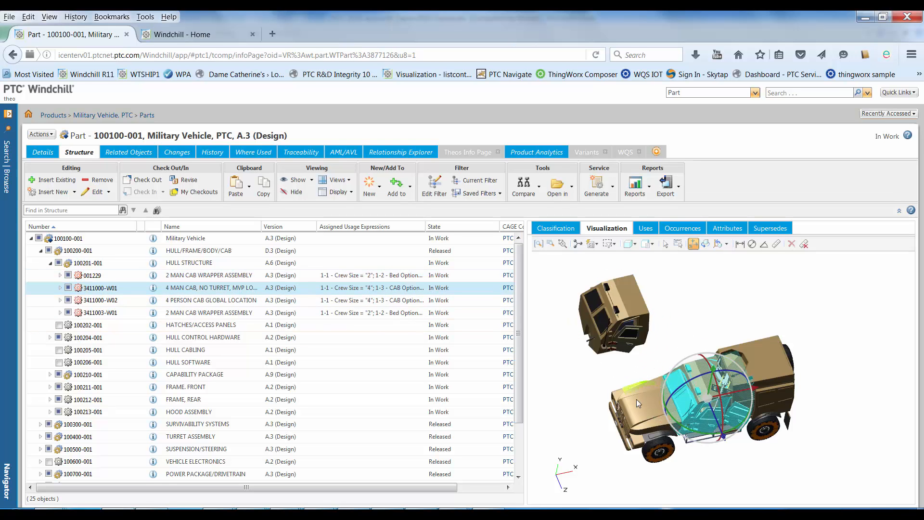
{"action": "left_click_drag", "start_coordinate": [705, 395], "coordinate": [708, 320]}
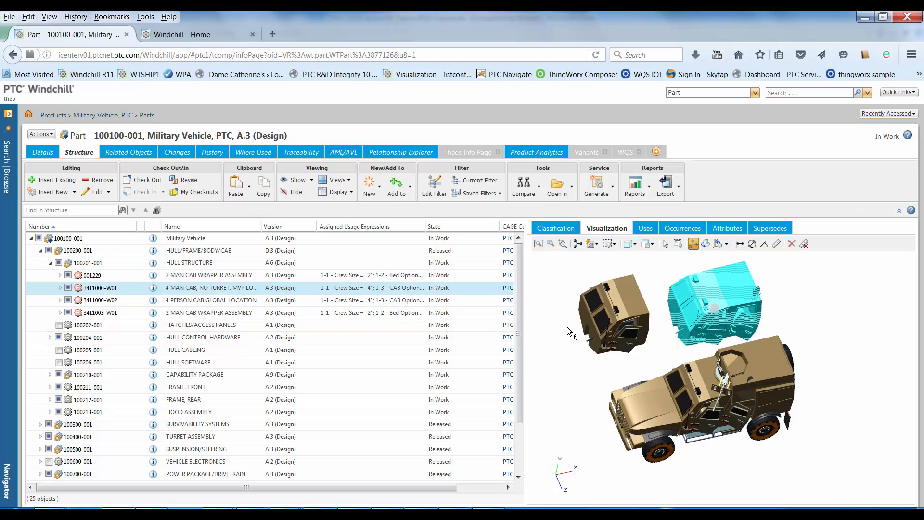
{"action": "left_click", "coordinate": [410, 302]}
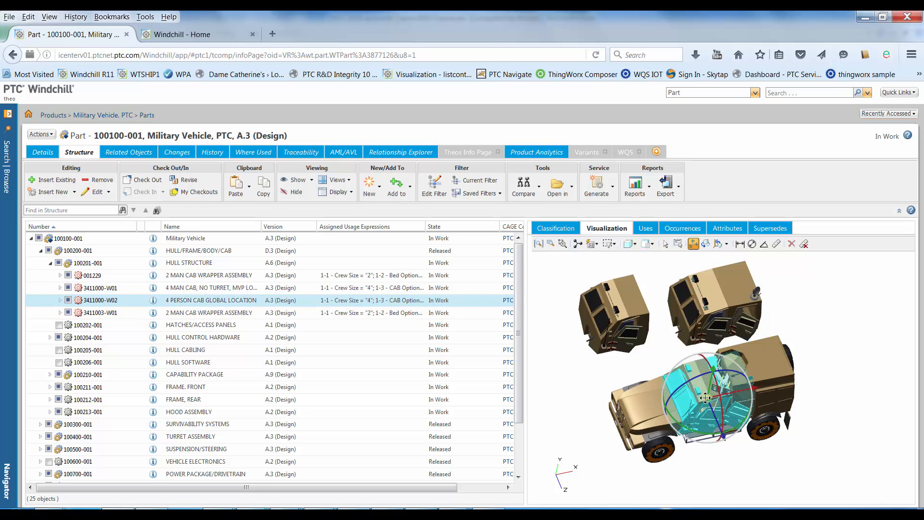
{"action": "left_click_drag", "start_coordinate": [705, 399], "coordinate": [871, 323]}
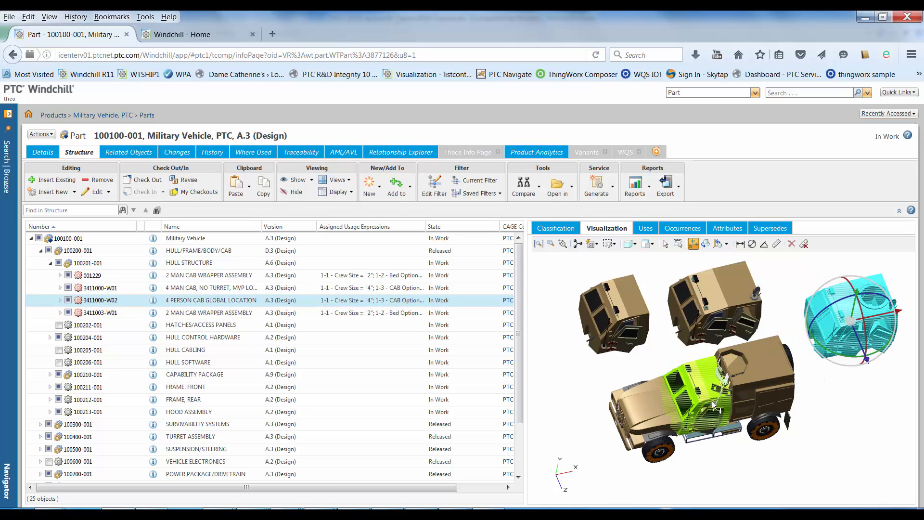
{"action": "left_click", "coordinate": [394, 313]}
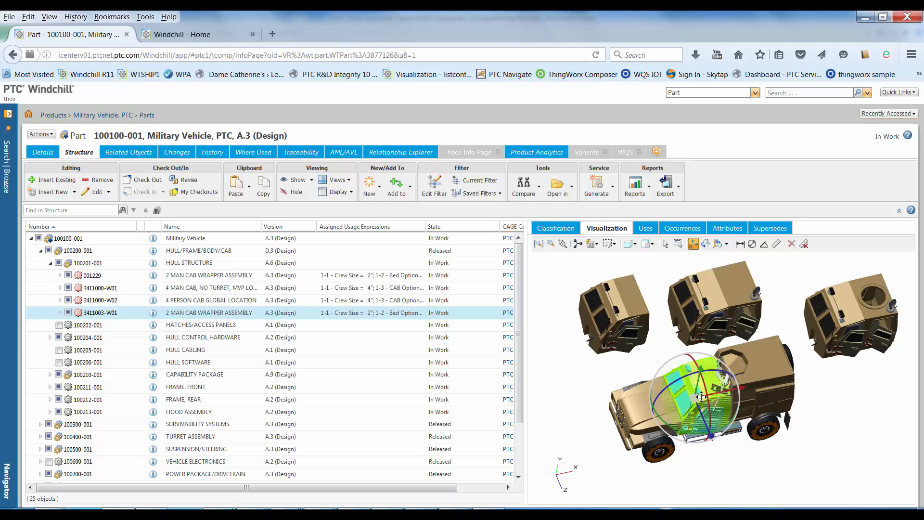
{"action": "left_click_drag", "start_coordinate": [707, 397], "coordinate": [867, 472]}
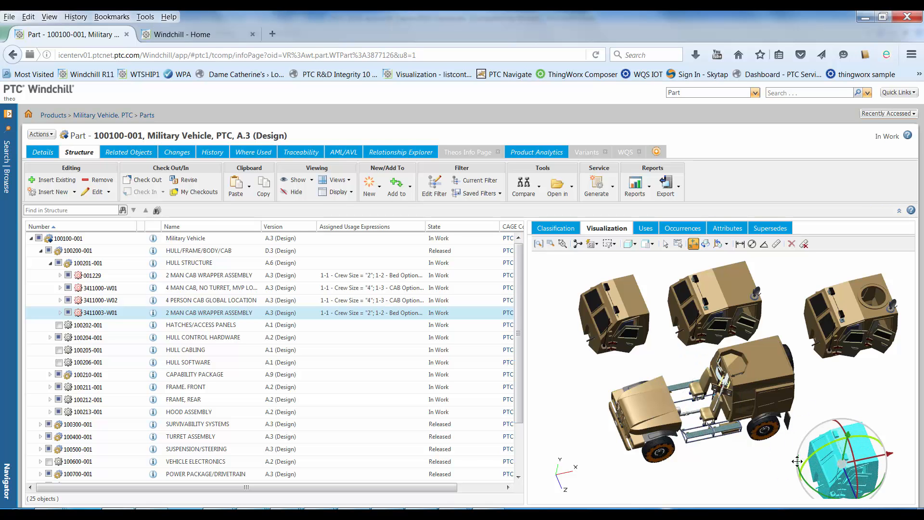
{"action": "left_click", "coordinate": [726, 244]}
{"action": "left_click", "coordinate": [733, 258]}
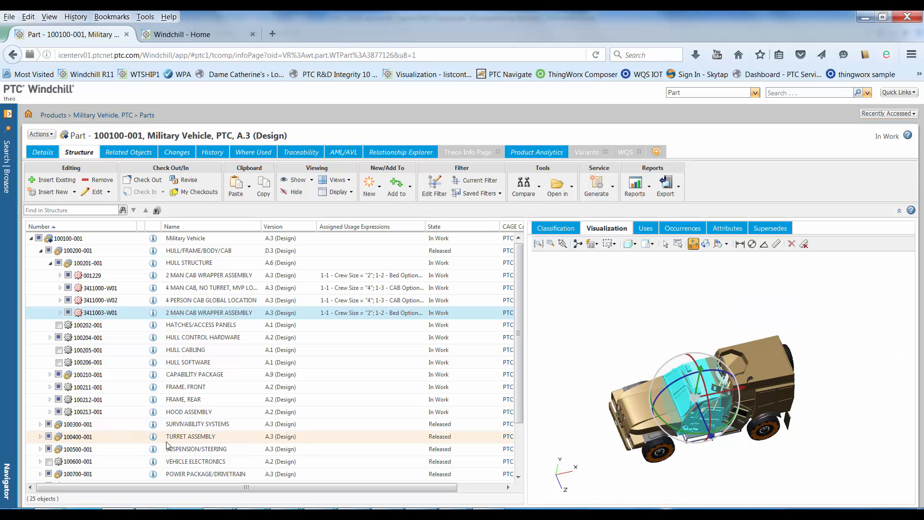
Expand SUSPENSION/STEERING and its TRACK/TIRE node to show the tyre variants with their usage expressions.
{"action": "left_click", "coordinate": [41, 449]}
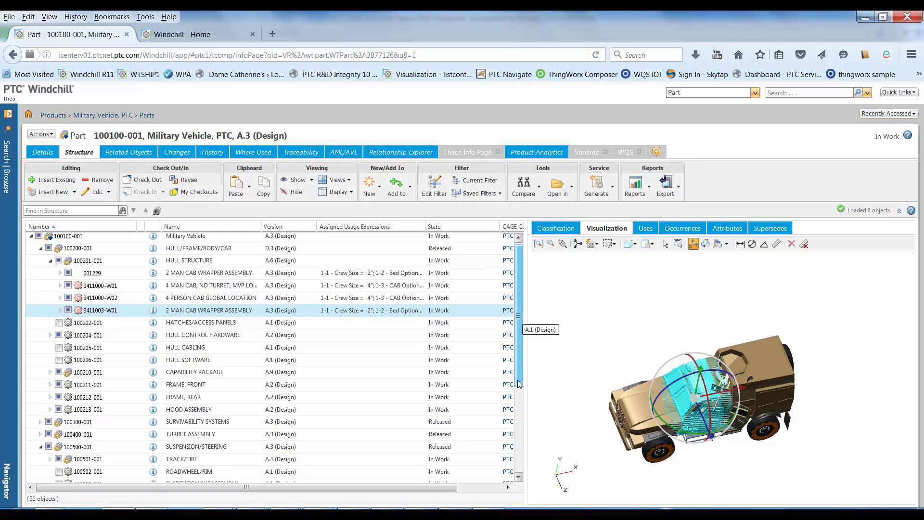
{"action": "scroll", "coordinate": [518, 382], "scroll_direction": "down", "scroll_amount": 4}
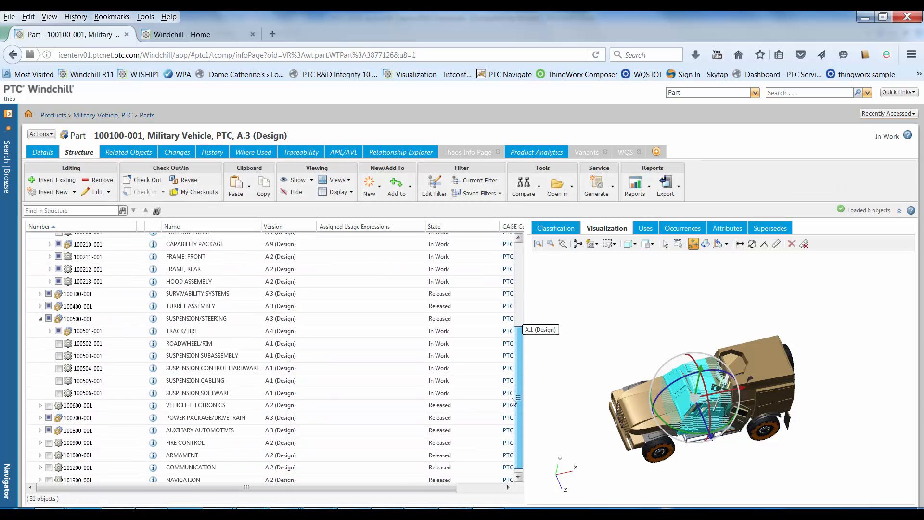
{"action": "left_click", "coordinate": [51, 328]}
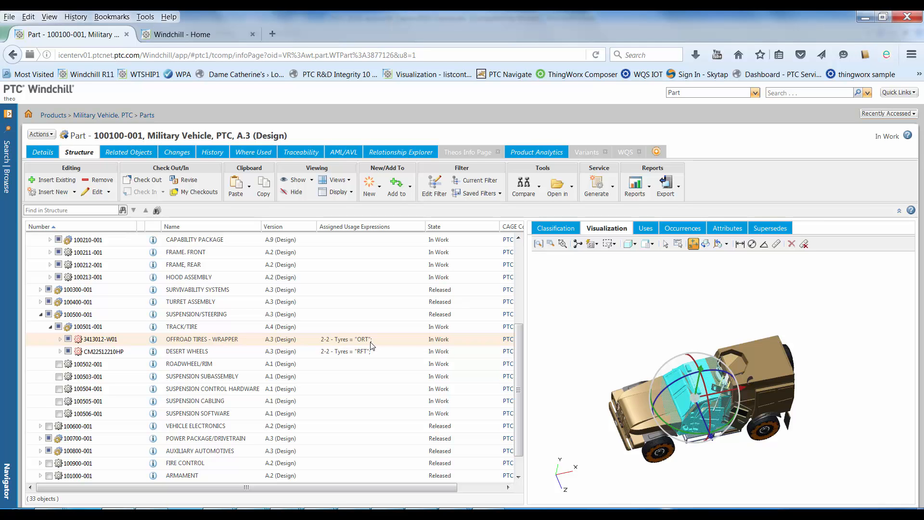
In the structure's option filter, set Crew Size to 4 (4 Man Crew), Bed Options to Recon Bed and CAB Options to Armed.
{"action": "left_click", "coordinate": [436, 188]}
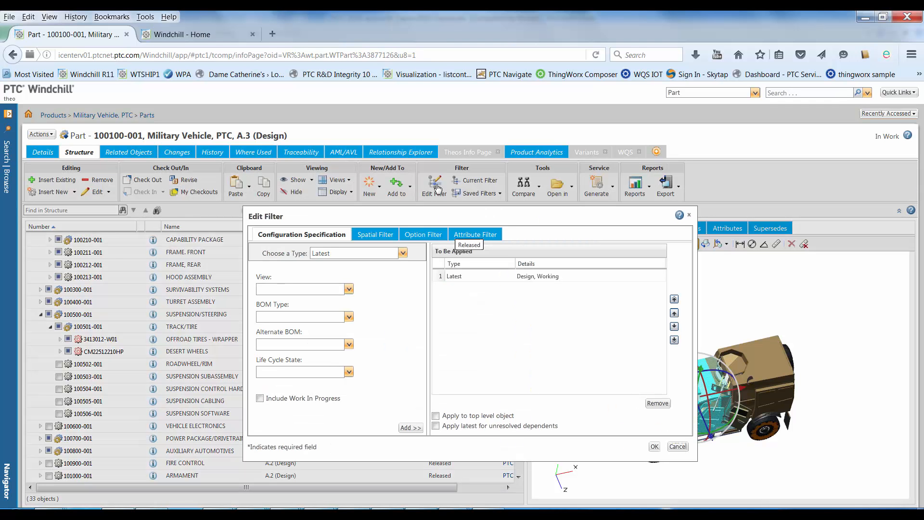
{"action": "left_click", "coordinate": [426, 235]}
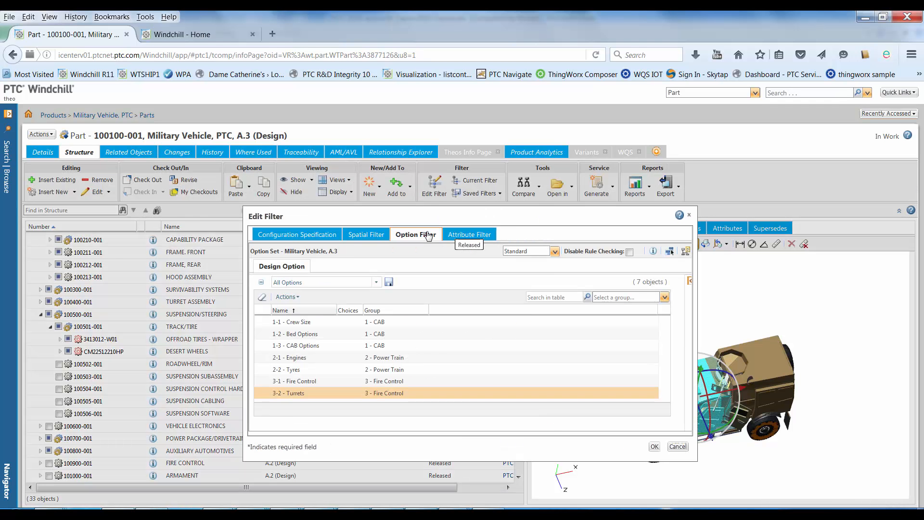
{"action": "left_click", "coordinate": [318, 322]}
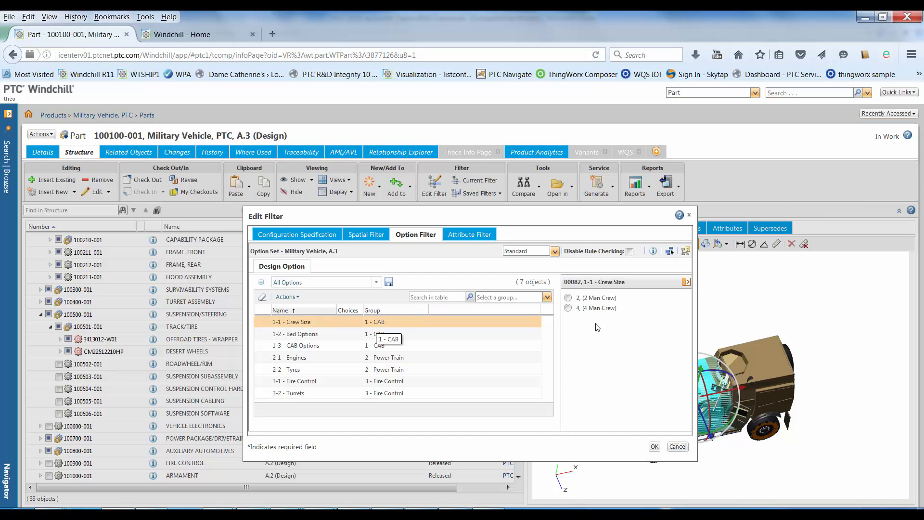
{"action": "left_click", "coordinate": [568, 309]}
{"action": "left_click", "coordinate": [369, 335]}
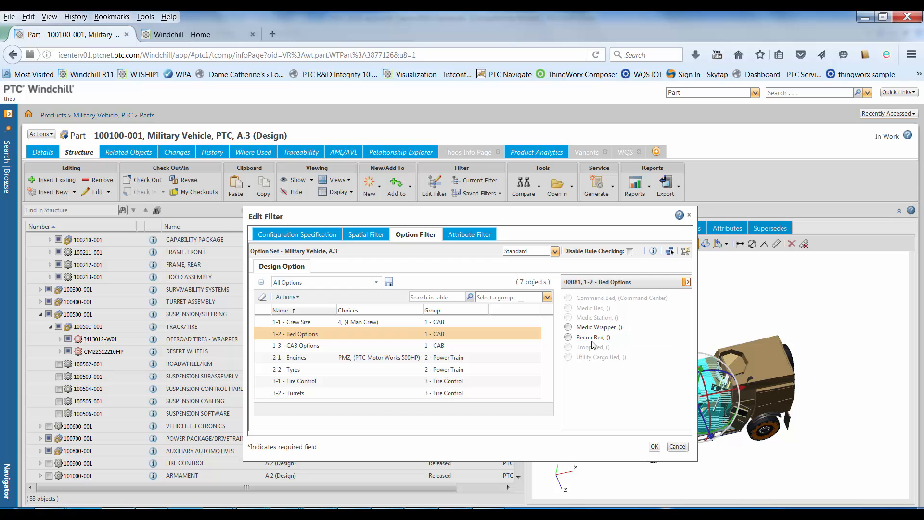
{"action": "left_click", "coordinate": [386, 346]}
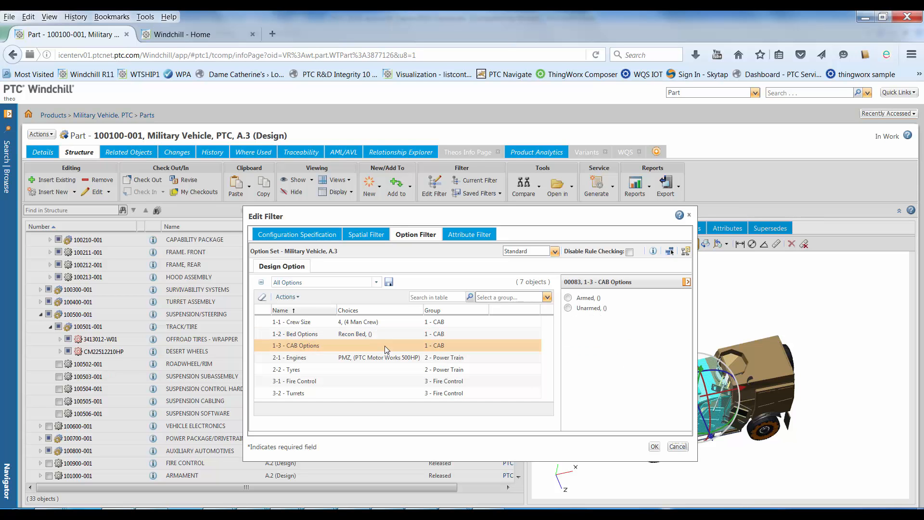
{"action": "left_click", "coordinate": [567, 298]}
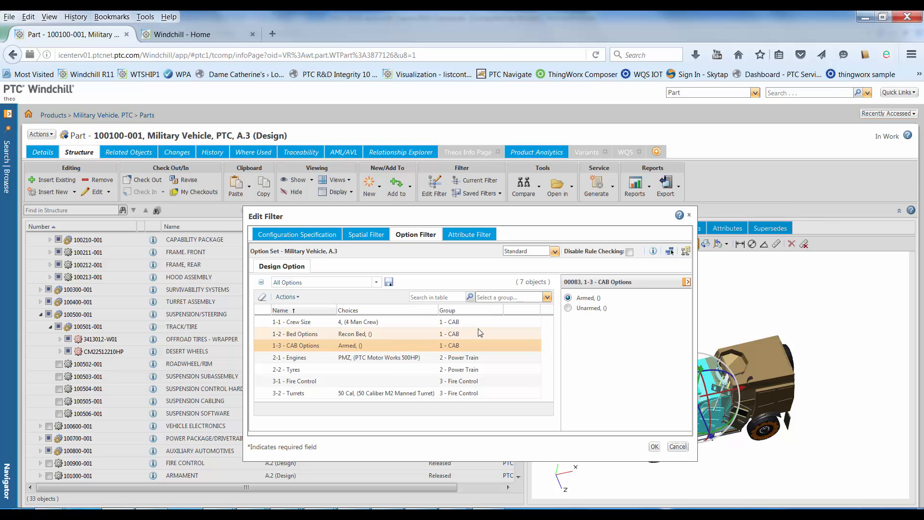
Set Tyres to ORT (Off Road Tyres) and Fire Control to RFS (Remote Fire System), and apply the option filter.
{"action": "left_click", "coordinate": [388, 360]}
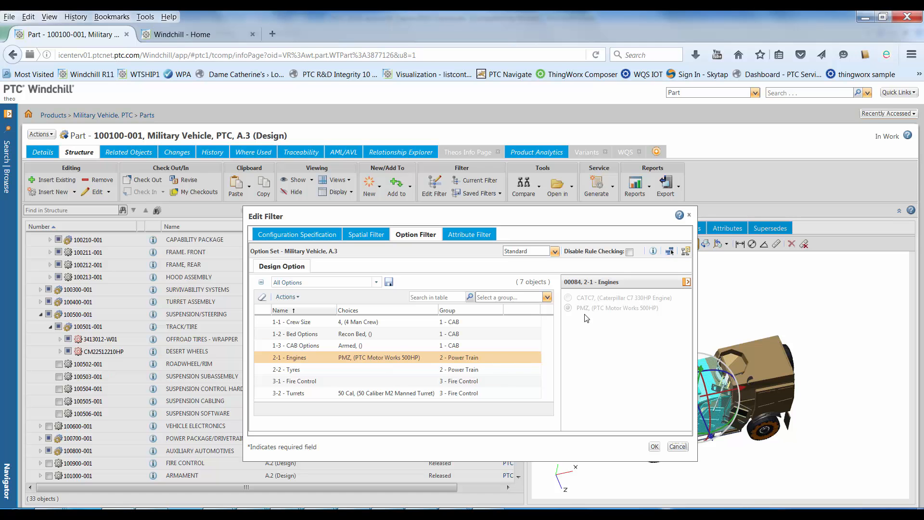
{"action": "left_click", "coordinate": [378, 369]}
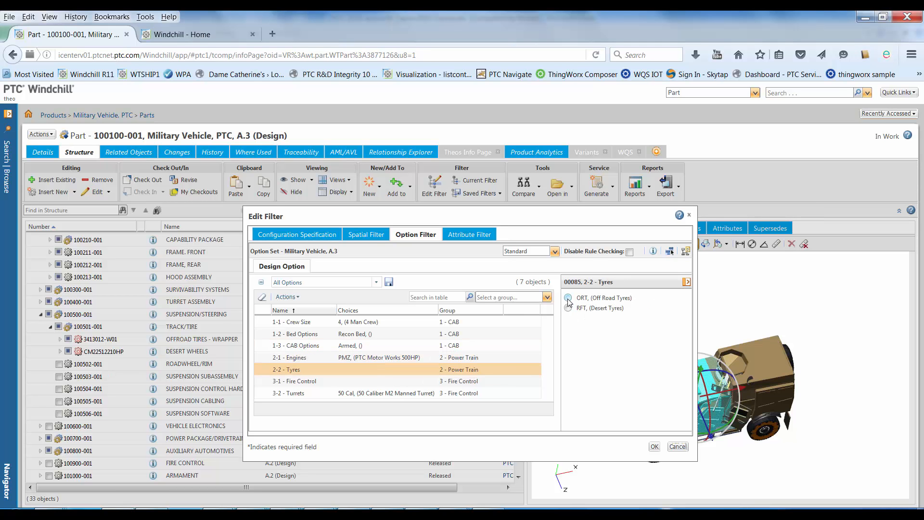
{"action": "left_click", "coordinate": [568, 298]}
{"action": "left_click", "coordinate": [394, 381]}
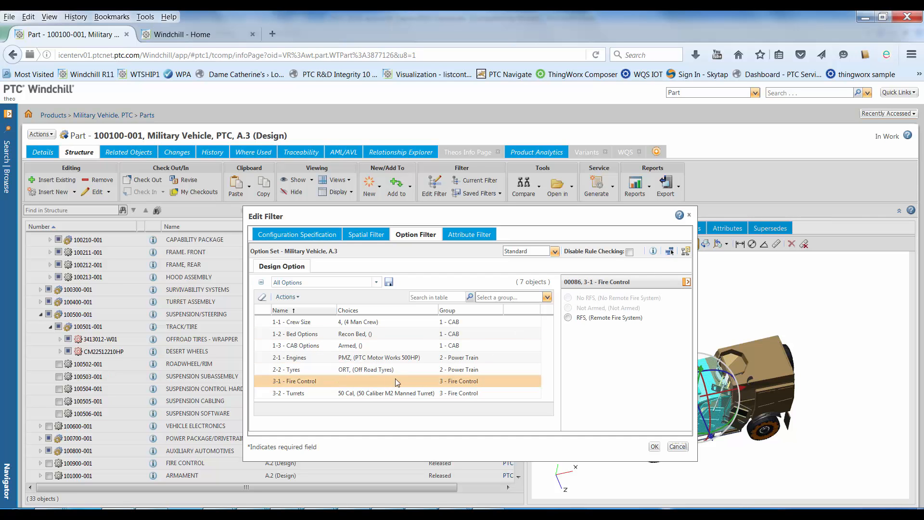
{"action": "left_click", "coordinate": [568, 318]}
{"action": "left_click", "coordinate": [401, 393]}
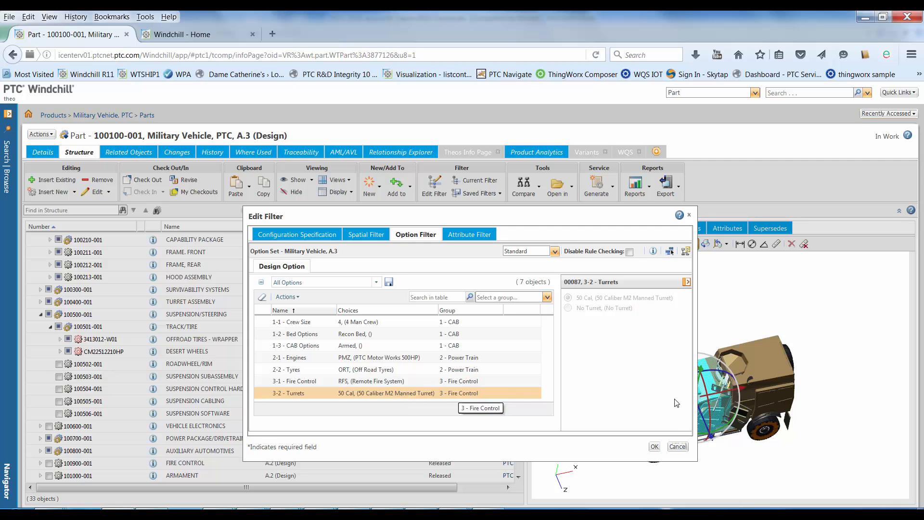
{"action": "left_click", "coordinate": [655, 446]}
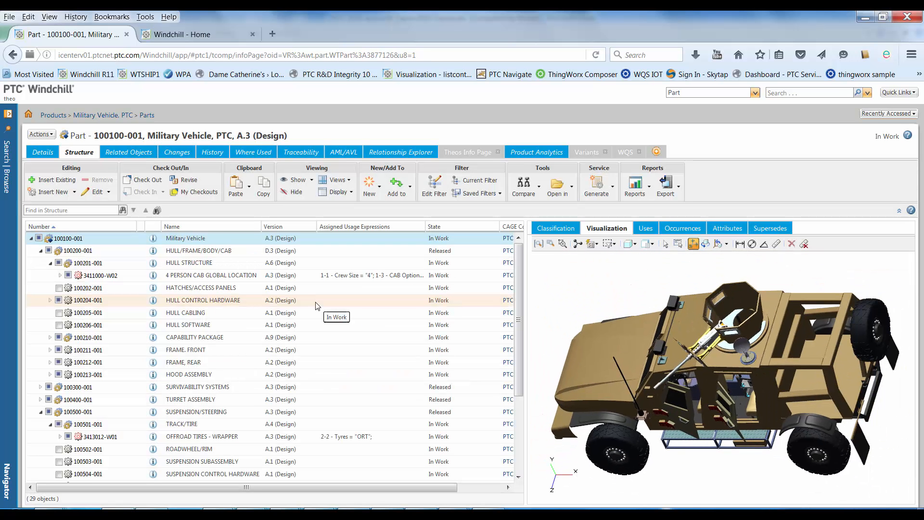
Highlight the HULL STRUCTURE and its 4 PERSON CAB GLOBAL LOCATION in the filtered vehicle model to inspect them.
{"action": "middle_click_drag", "start_coordinate": [723, 398], "coordinate": [769, 399]}
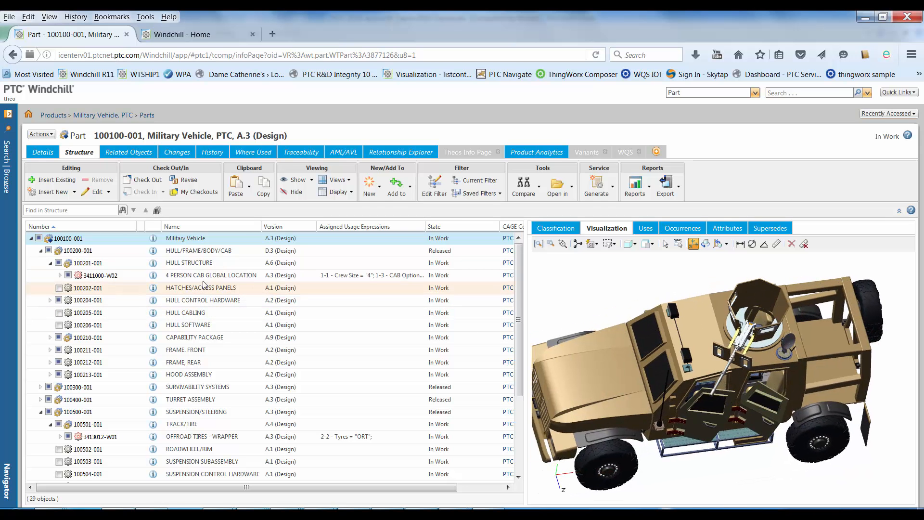
{"action": "left_click", "coordinate": [225, 265]}
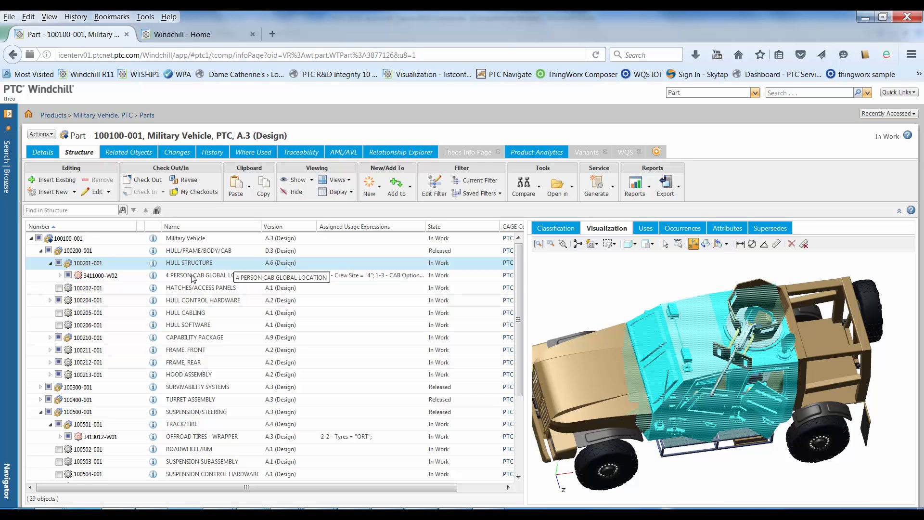
{"action": "left_click", "coordinate": [138, 278]}
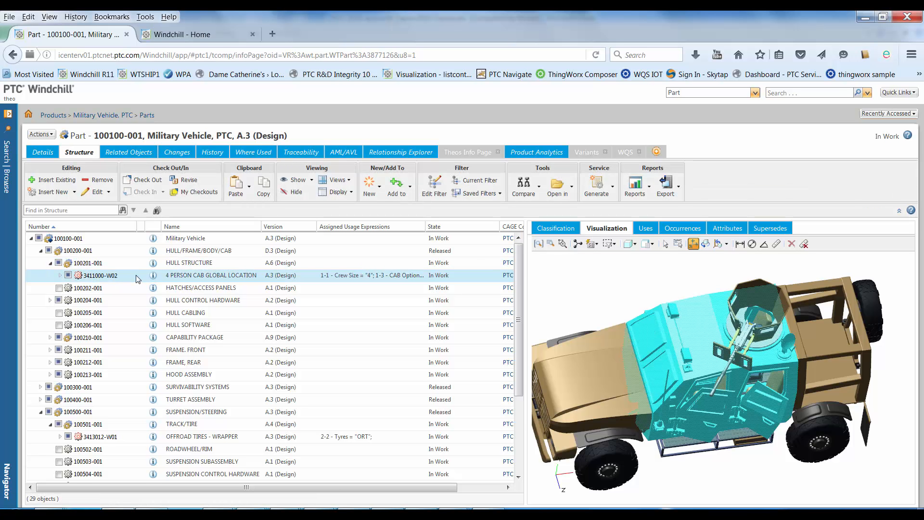
Save the current structure filter as Military Crew 4, Armed, Recon RFS Vehicle without sharing it.
{"action": "left_click", "coordinate": [481, 194]}
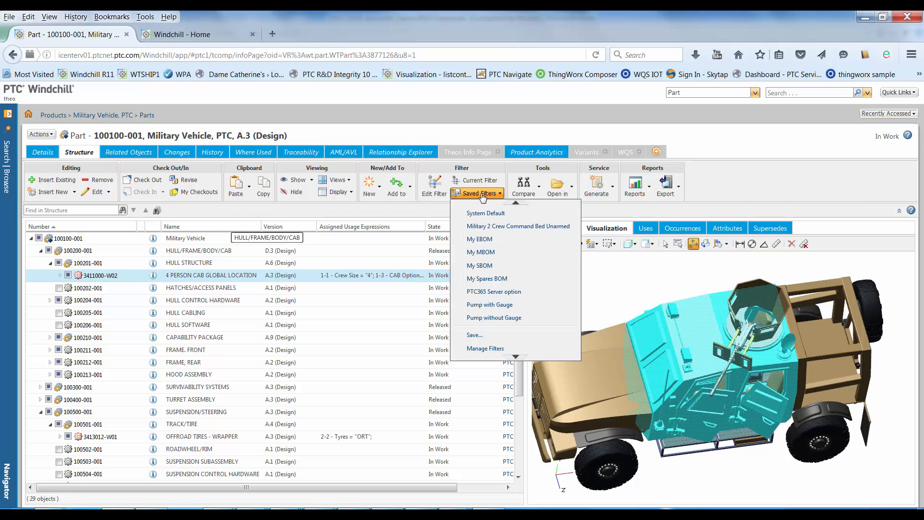
{"action": "left_click", "coordinate": [482, 336]}
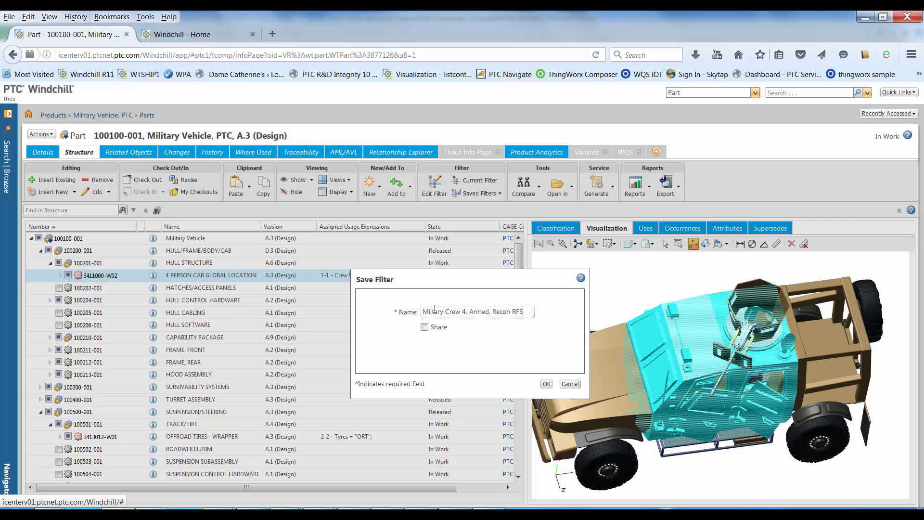
{"action": "type", "text": "ehicle"}
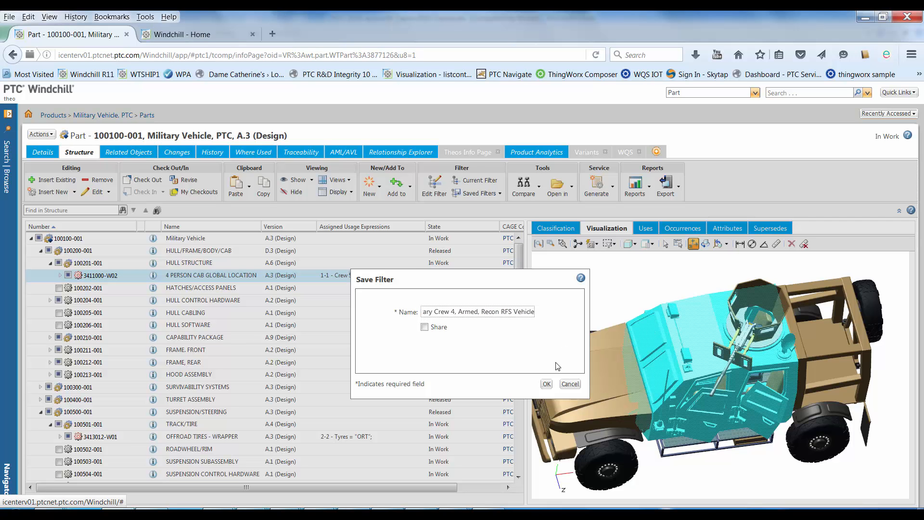
{"action": "left_click", "coordinate": [546, 383]}
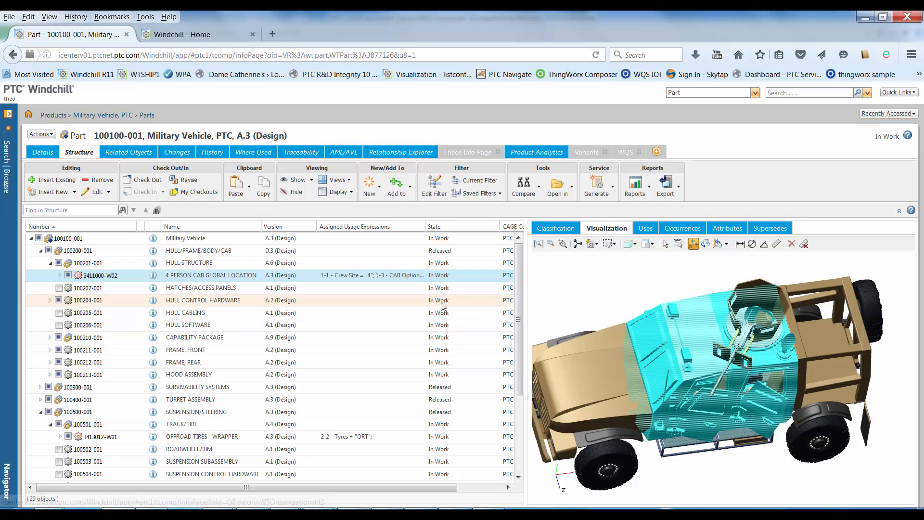
Apply the saved filter Military 2 Crew Command Bed Unarmed to the structure, and reset it to the System Default filter.
{"action": "left_click", "coordinate": [479, 193]}
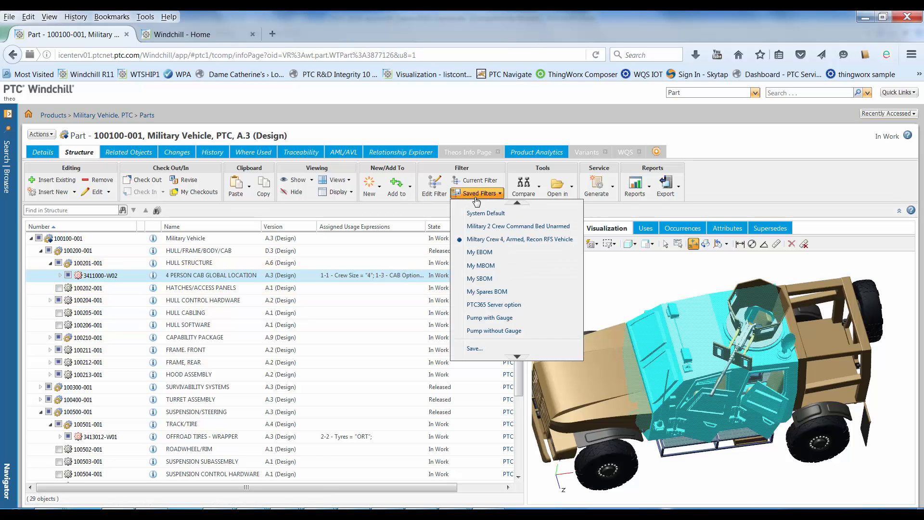
{"action": "left_click", "coordinate": [485, 227]}
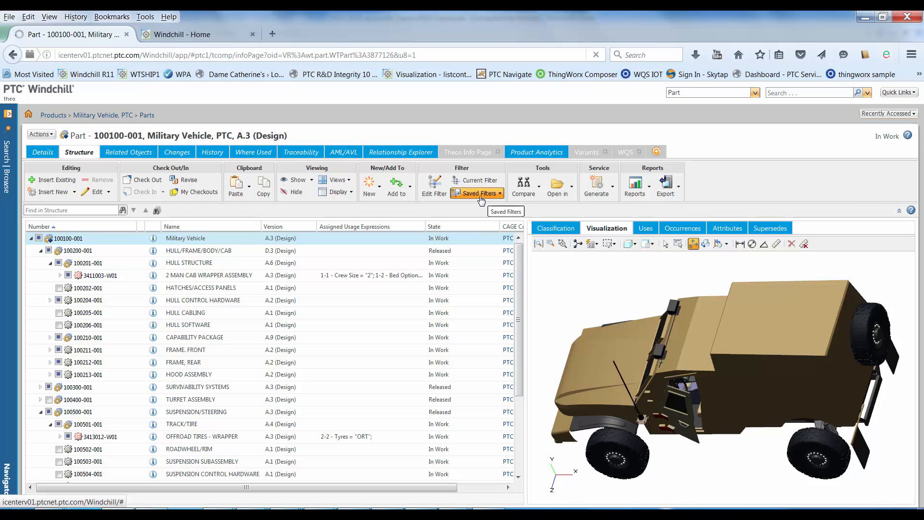
{"action": "left_click", "coordinate": [477, 193]}
{"action": "left_click", "coordinate": [479, 216]}
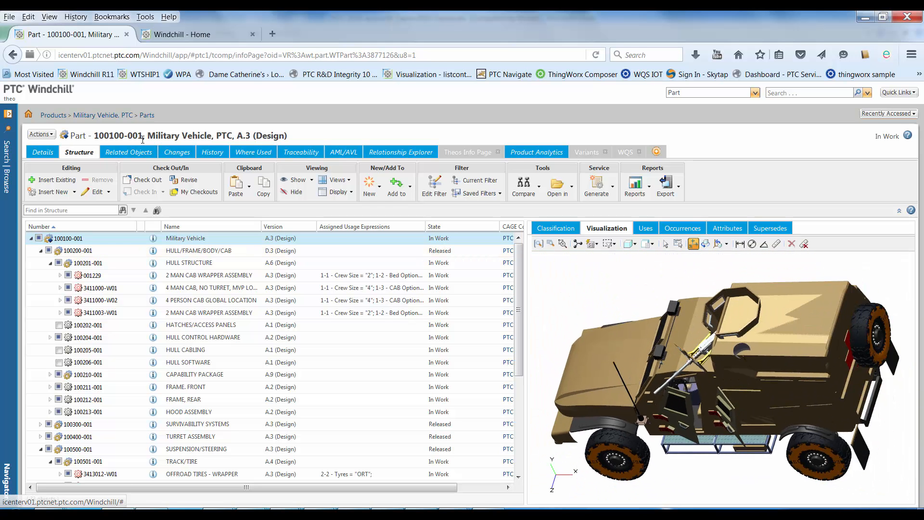
Open the details of the Military Vehicle, PTC product and display its option pool.
{"action": "left_click", "coordinate": [8, 115]}
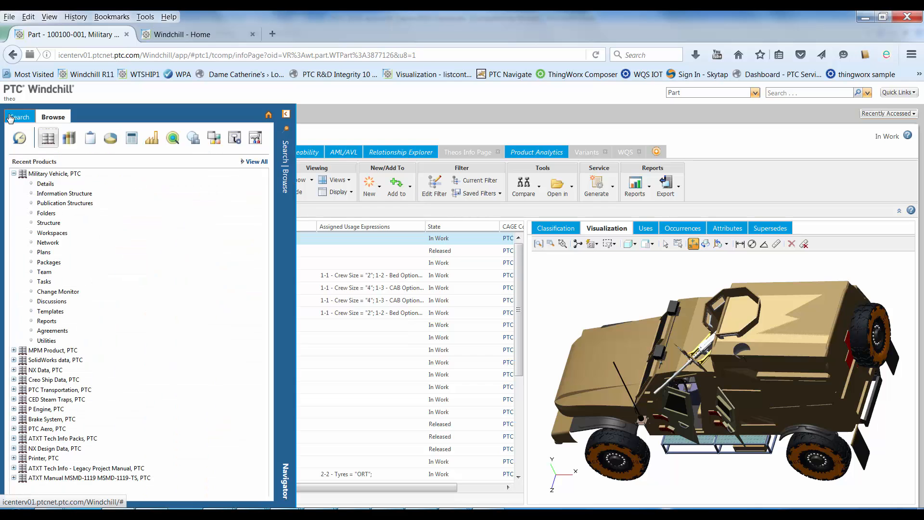
{"action": "left_click", "coordinate": [46, 184]}
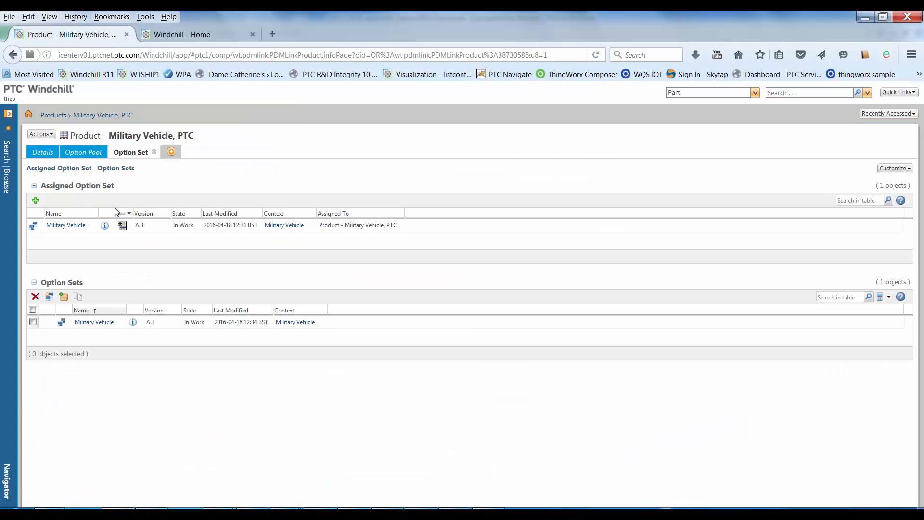
{"action": "left_click", "coordinate": [77, 153]}
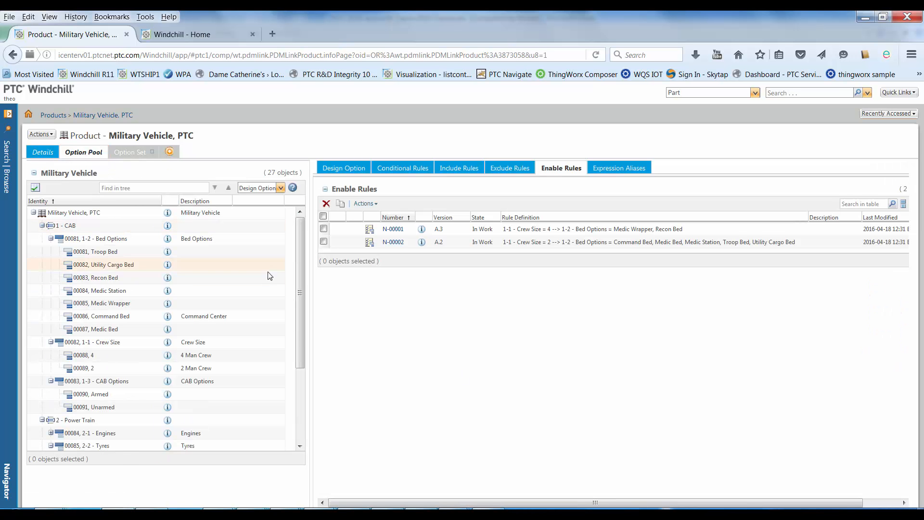
Examine the option pool's groups and choices, including the Bed Options, Crew Size and Tyres options.
{"action": "scroll", "coordinate": [300, 298], "scroll_direction": "down", "scroll_amount": 2}
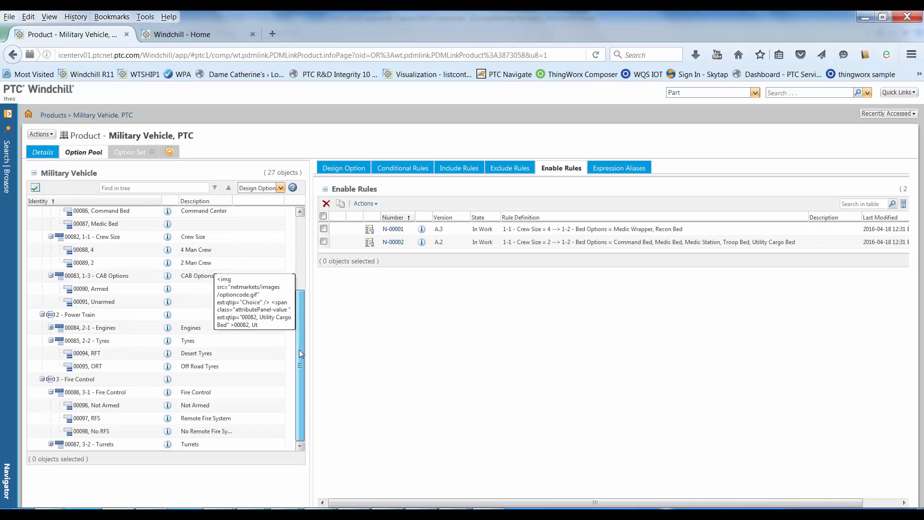
{"action": "scroll", "coordinate": [301, 290], "scroll_direction": "up", "scroll_amount": 2}
{"action": "left_click", "coordinate": [96, 239]}
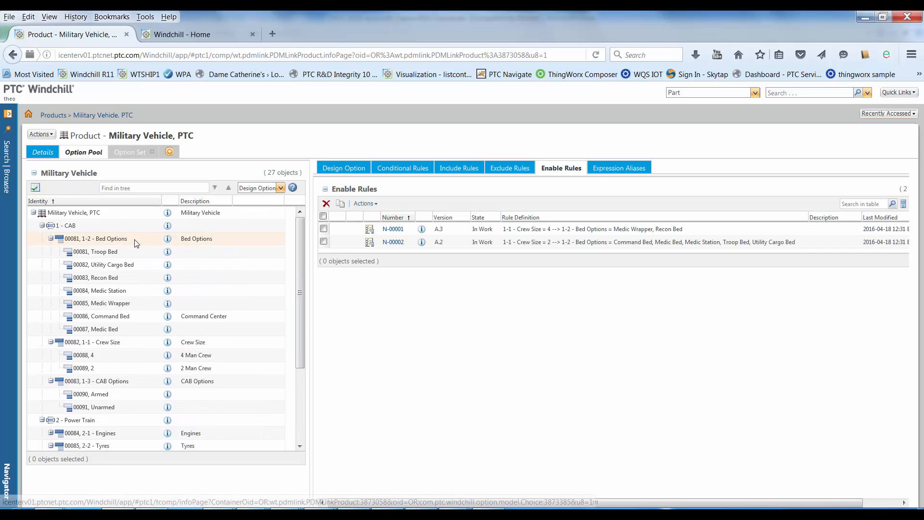
{"action": "left_click", "coordinate": [126, 342]}
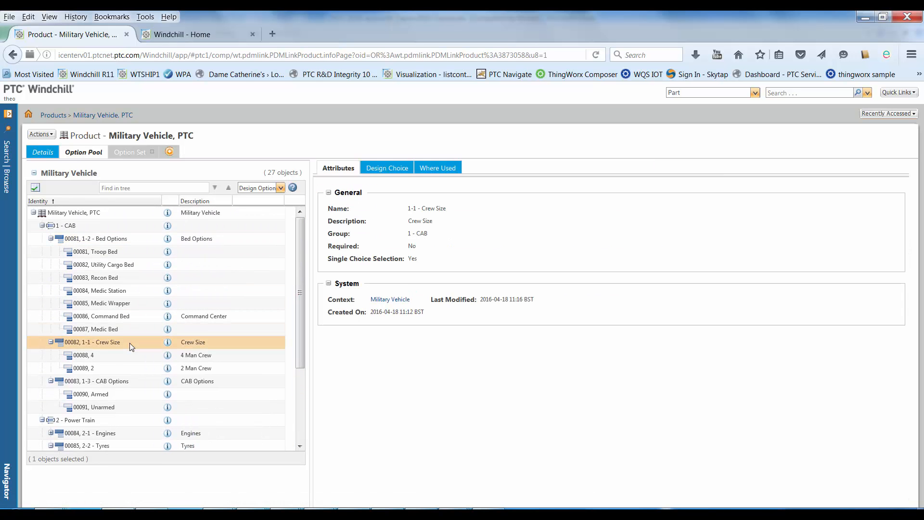
{"action": "scroll", "coordinate": [298, 331], "scroll_direction": "down", "scroll_amount": 5}
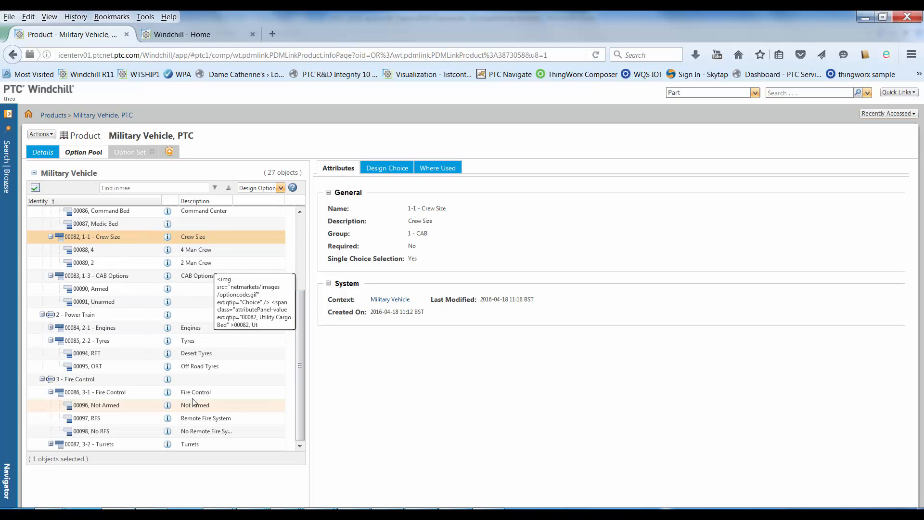
{"action": "left_click", "coordinate": [130, 346]}
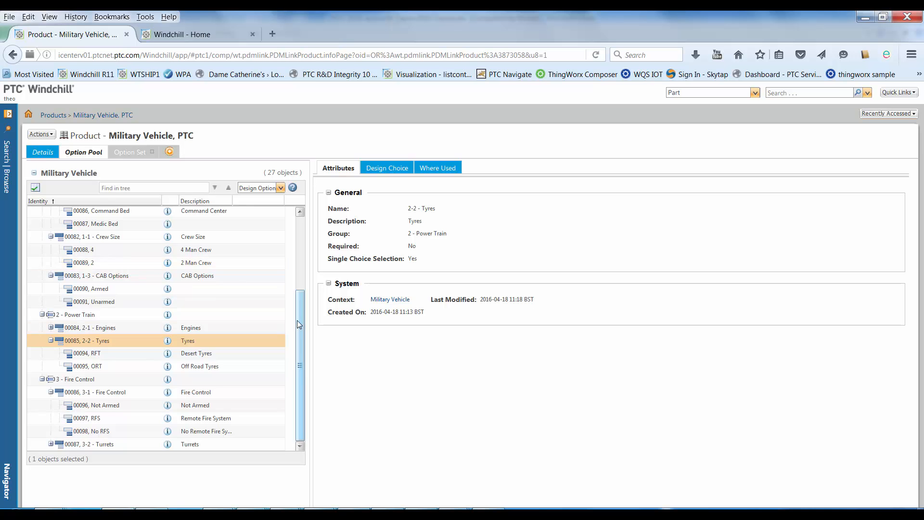
{"action": "left_click_drag", "start_coordinate": [296, 320], "coordinate": [299, 246]}
Review the include, exclude and enable rules defined for the whole Military Vehicle, PTC option pool.
{"action": "left_click", "coordinate": [134, 217]}
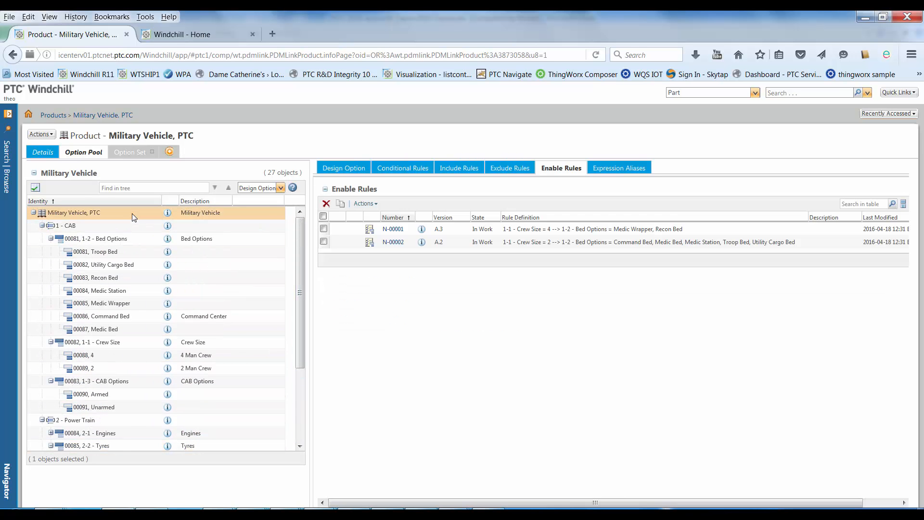
{"action": "left_click", "coordinate": [460, 168]}
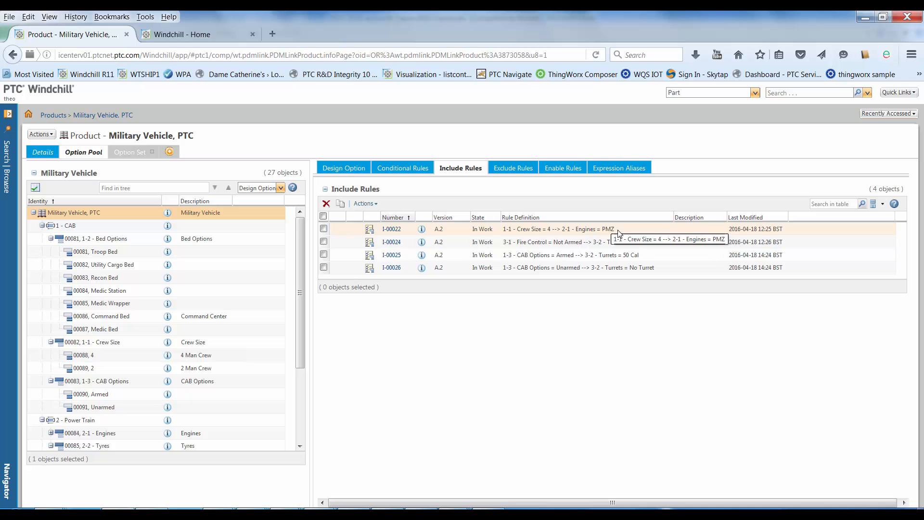
{"action": "left_click", "coordinate": [511, 170]}
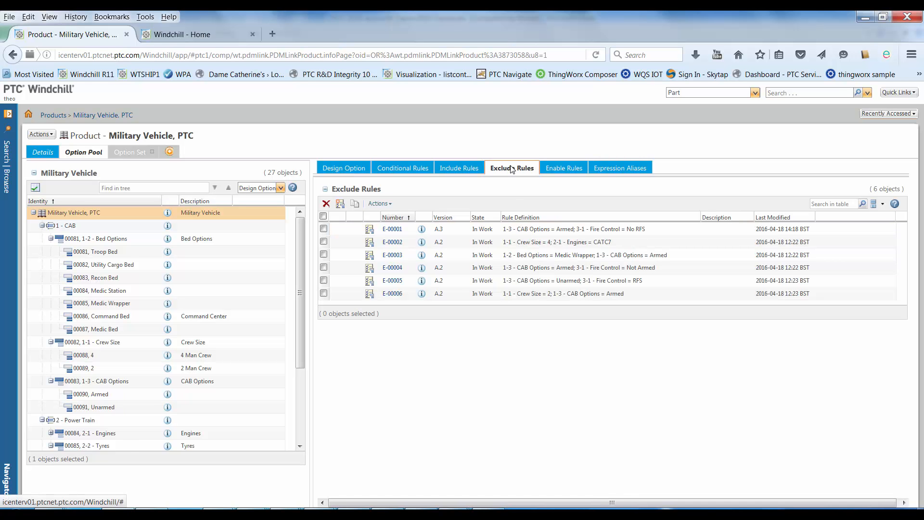
{"action": "left_click", "coordinate": [568, 169]}
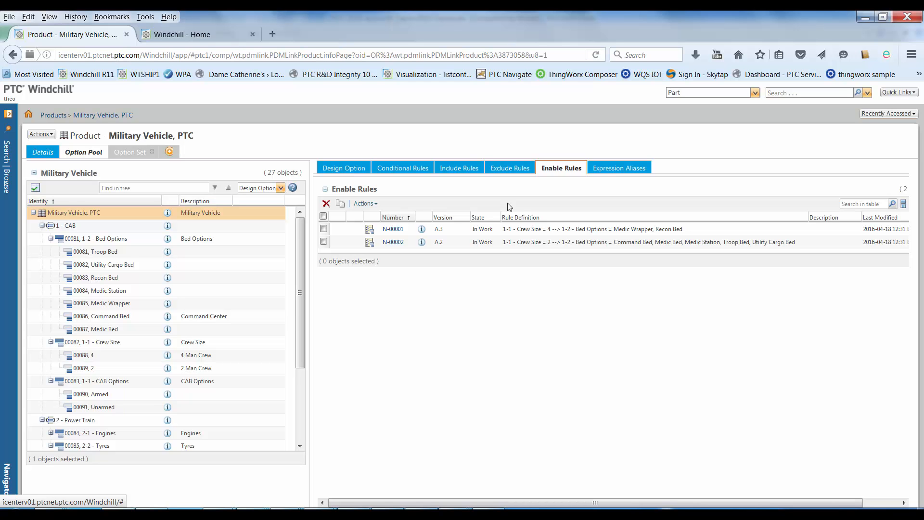
Open the Military Vehicle option set assigned to the product and examine its options and choices.
{"action": "left_click", "coordinate": [127, 152]}
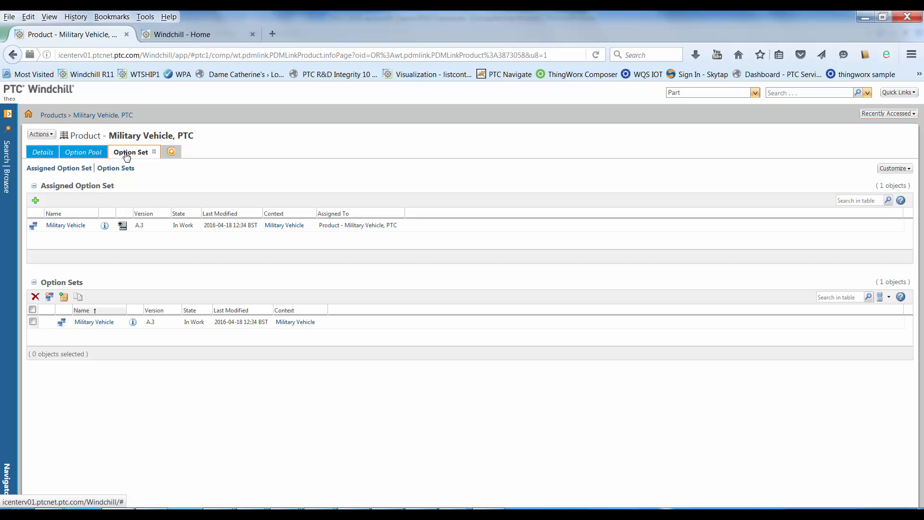
{"action": "left_click", "coordinate": [66, 225]}
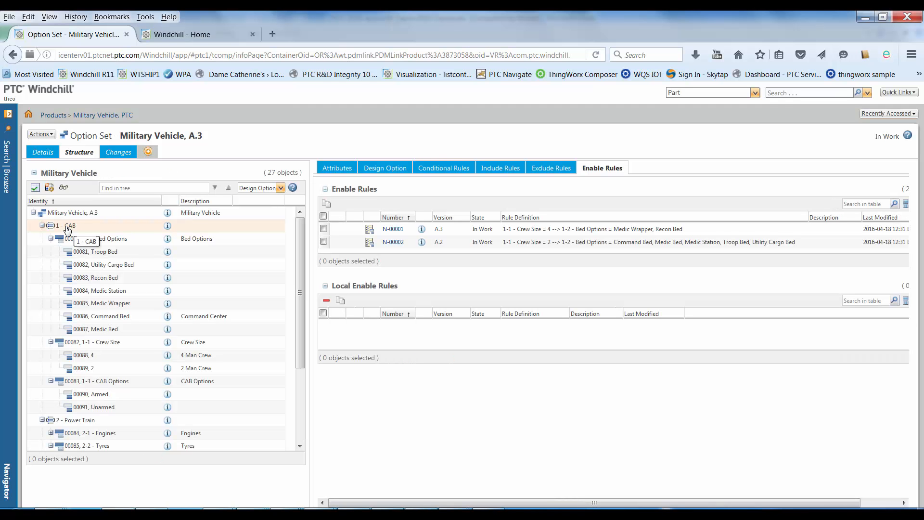
{"action": "left_click_drag", "start_coordinate": [301, 261], "coordinate": [301, 332]}
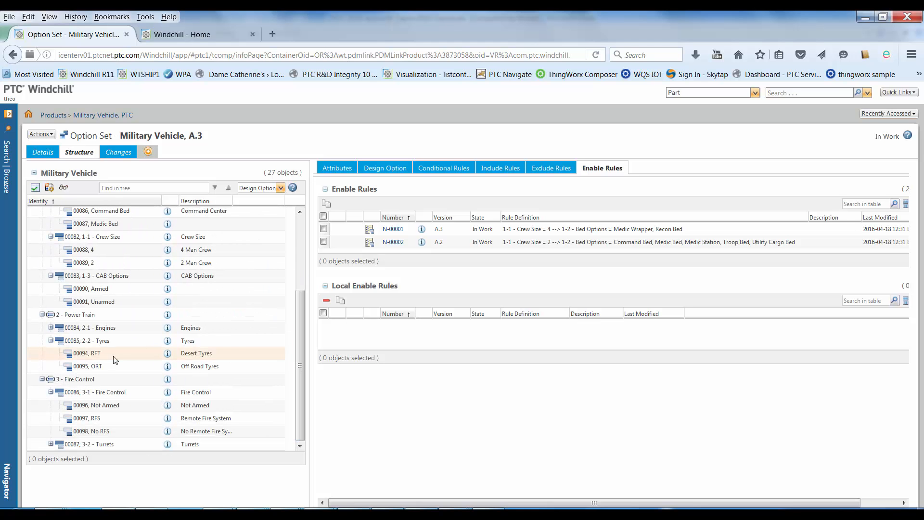
Return to the Military Vehicle product's option pool and list the design choices of the 2-2 - Tyres option.
{"action": "left_click", "coordinate": [8, 114]}
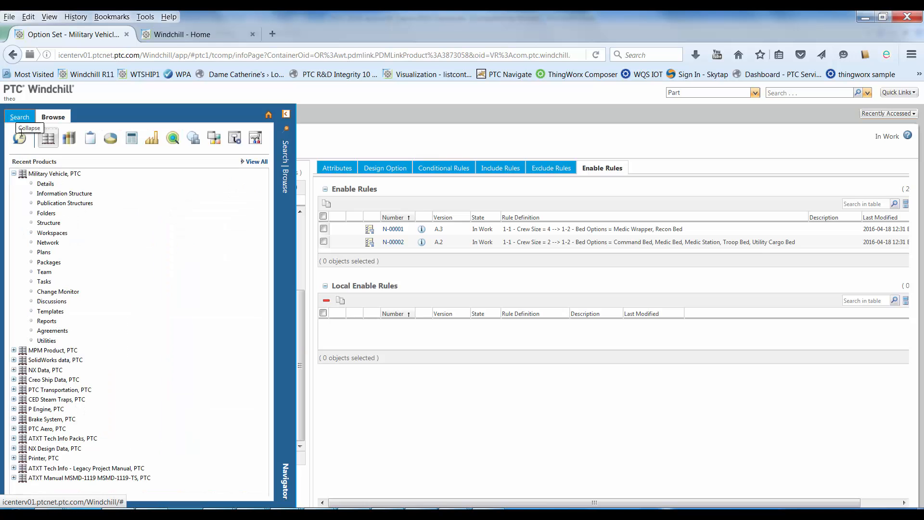
{"action": "left_click", "coordinate": [44, 186]}
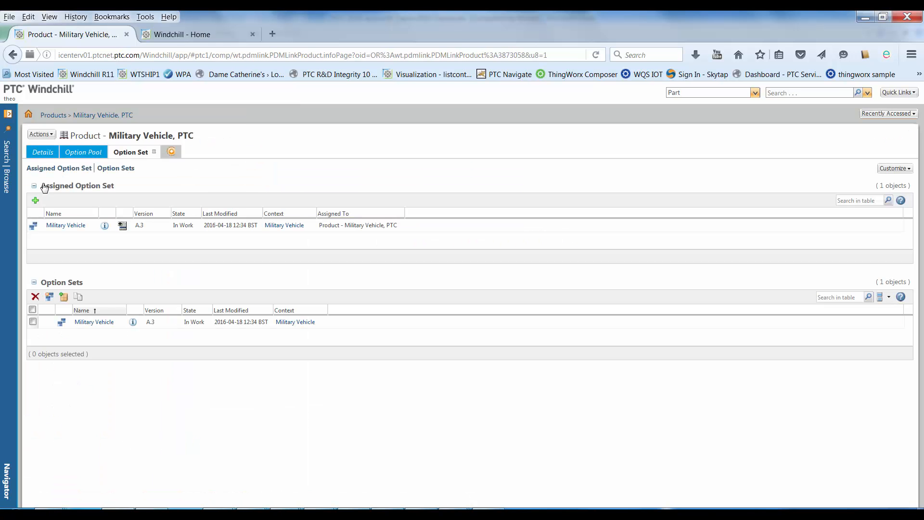
{"action": "left_click", "coordinate": [86, 149]}
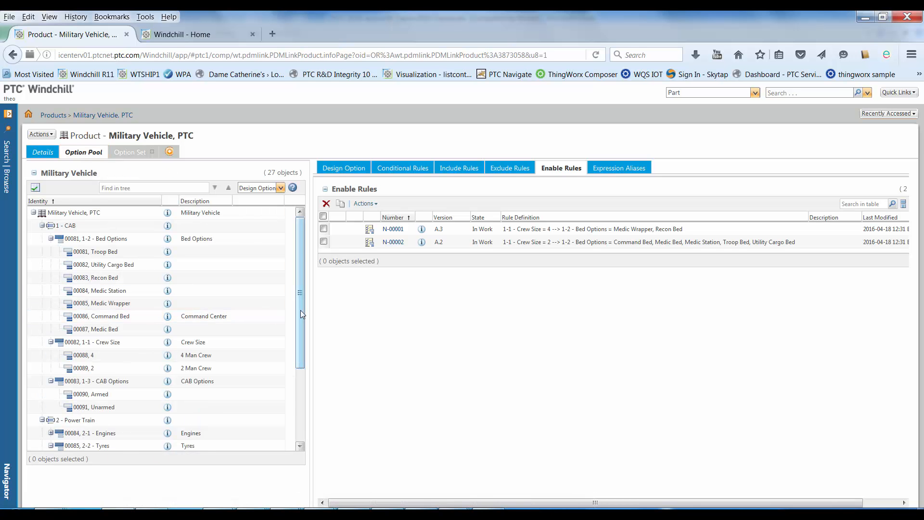
{"action": "left_click_drag", "start_coordinate": [301, 310], "coordinate": [301, 384]}
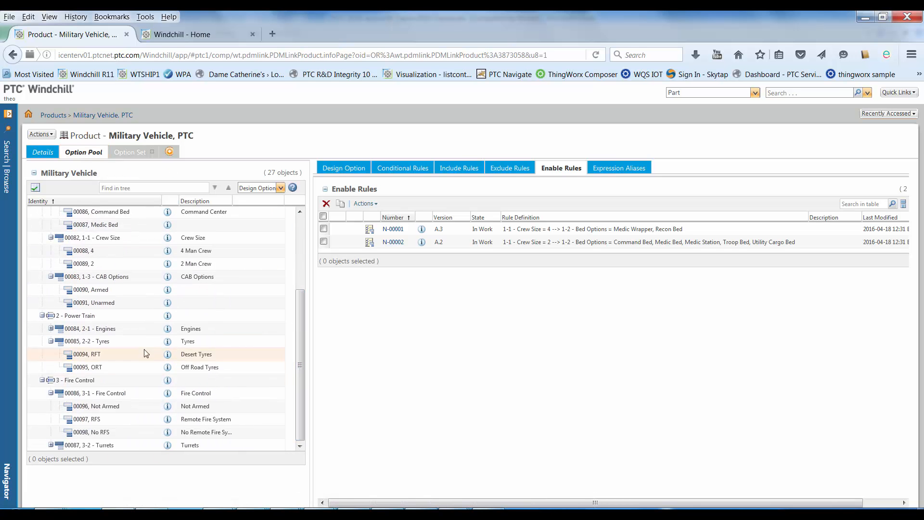
{"action": "left_click", "coordinate": [129, 343]}
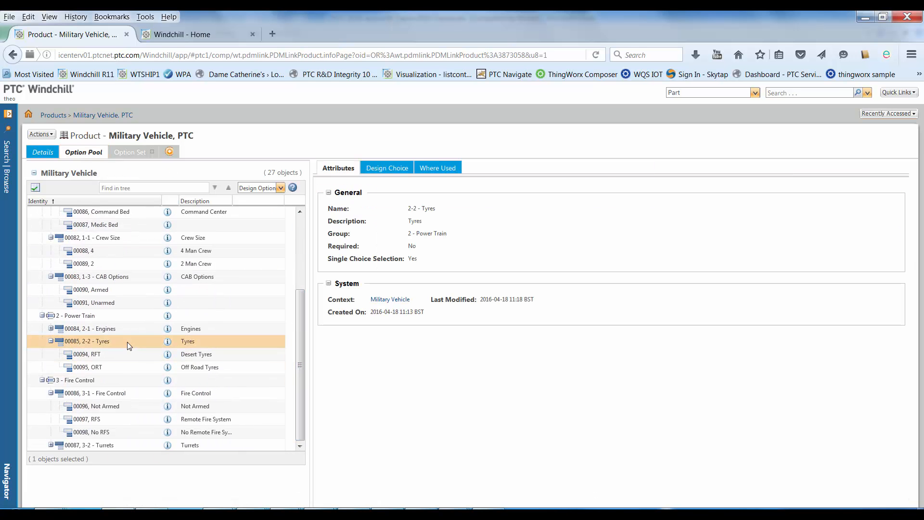
{"action": "left_click", "coordinate": [398, 167]}
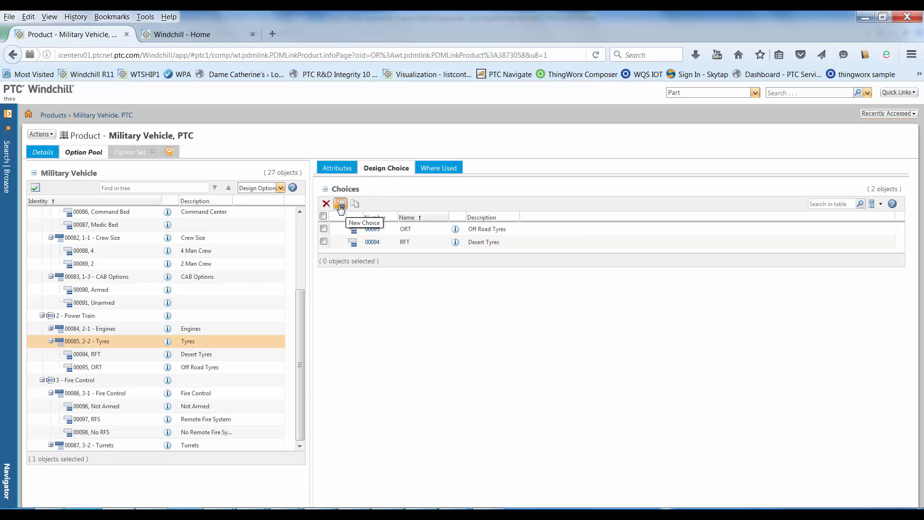
Create a design choice named SRT with the description Snow Tyres for the Tyres option.
{"action": "left_click", "coordinate": [340, 206]}
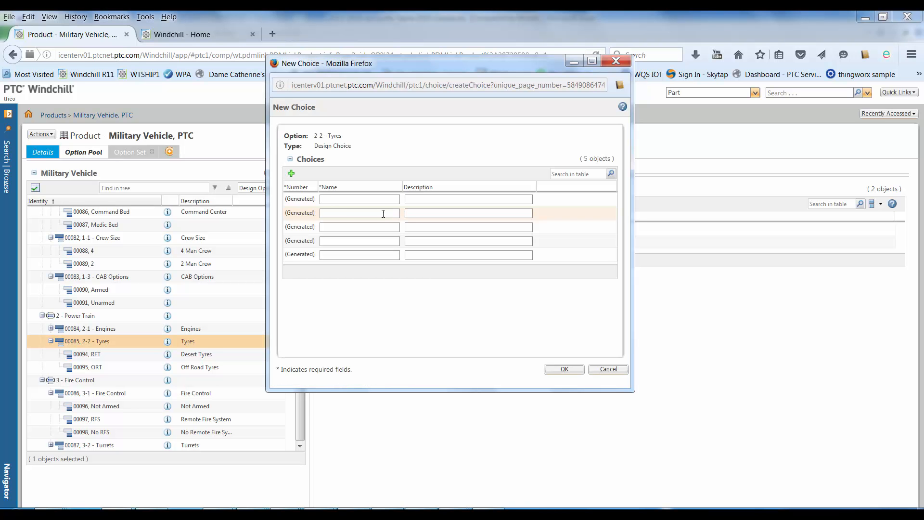
{"action": "left_click", "coordinate": [335, 199]}
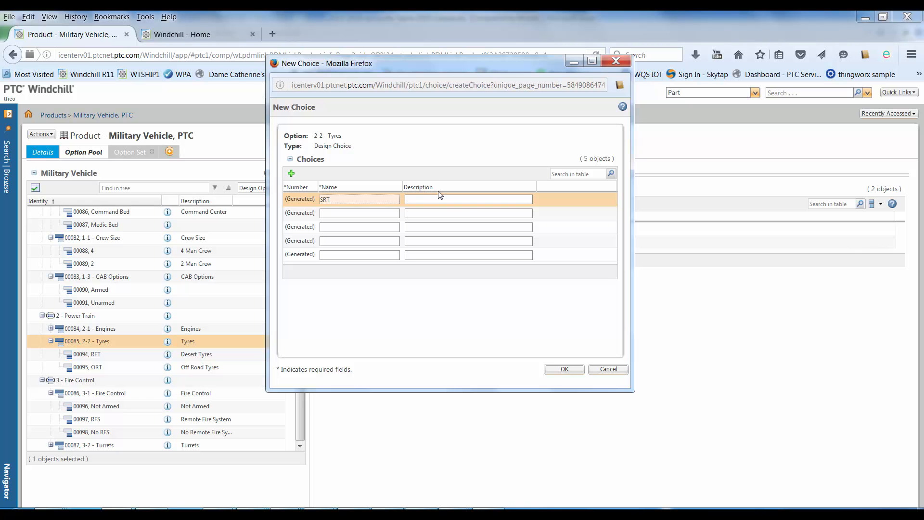
{"action": "left_click", "coordinate": [426, 197]}
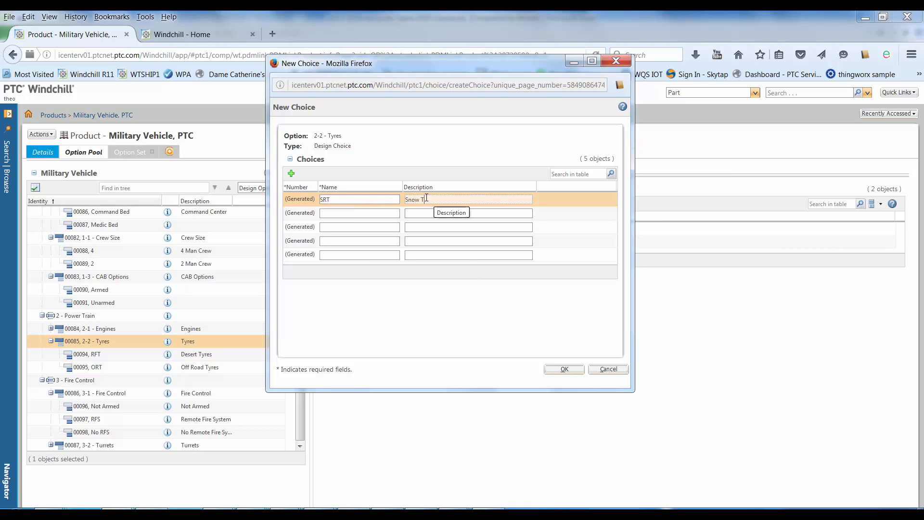
{"action": "left_click", "coordinate": [559, 369]}
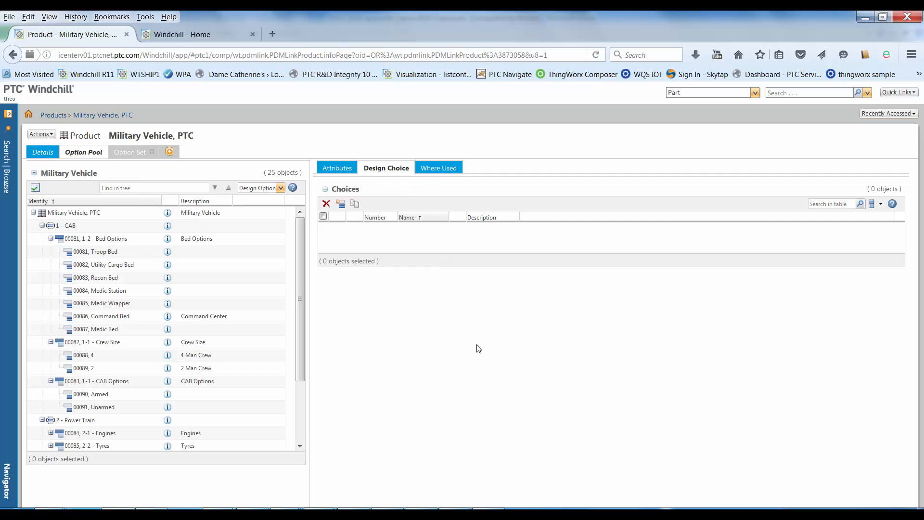
{"action": "scroll", "coordinate": [298, 337], "scroll_direction": "down", "scroll_amount": 3}
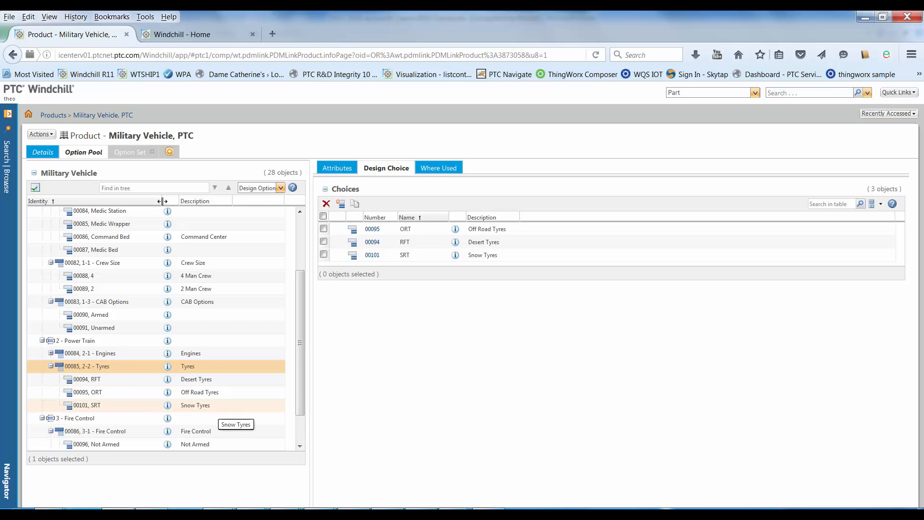
Add the SRT (Snow Tyres) choice to the 2-2 - Tyres option in the product's assigned Military Vehicle option set.
{"action": "left_click", "coordinate": [129, 152]}
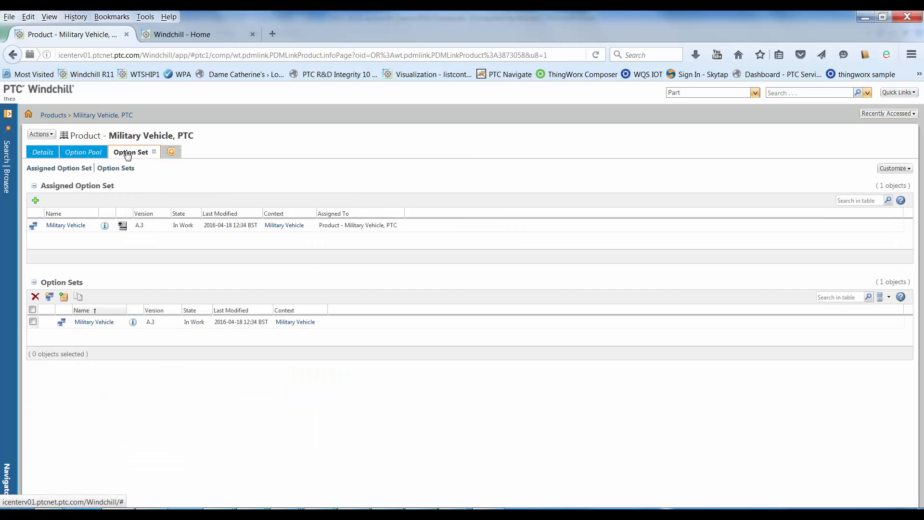
{"action": "left_click", "coordinate": [66, 226]}
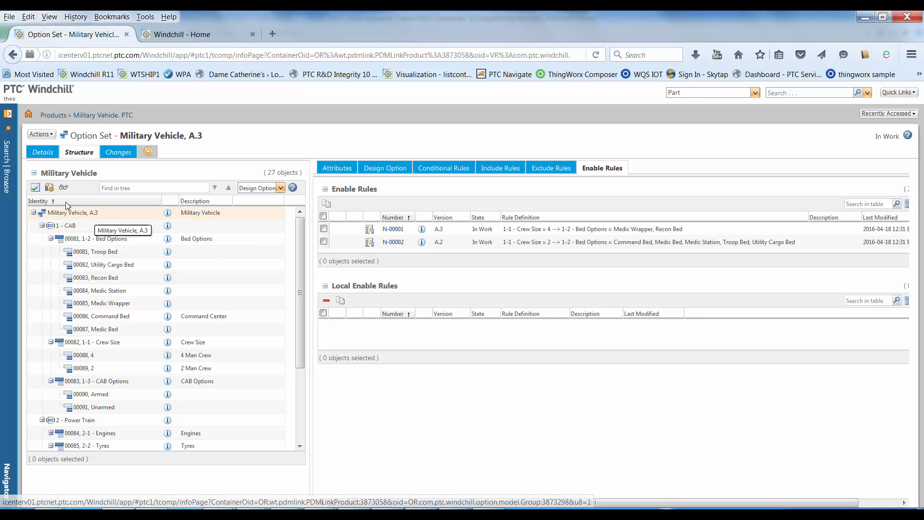
{"action": "left_click", "coordinate": [49, 187]}
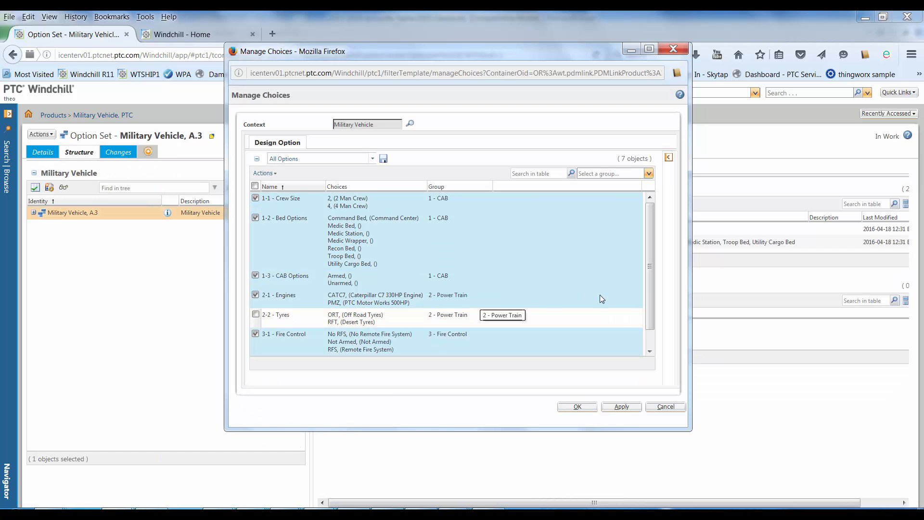
{"action": "left_click_drag", "start_coordinate": [648, 292], "coordinate": [648, 323]}
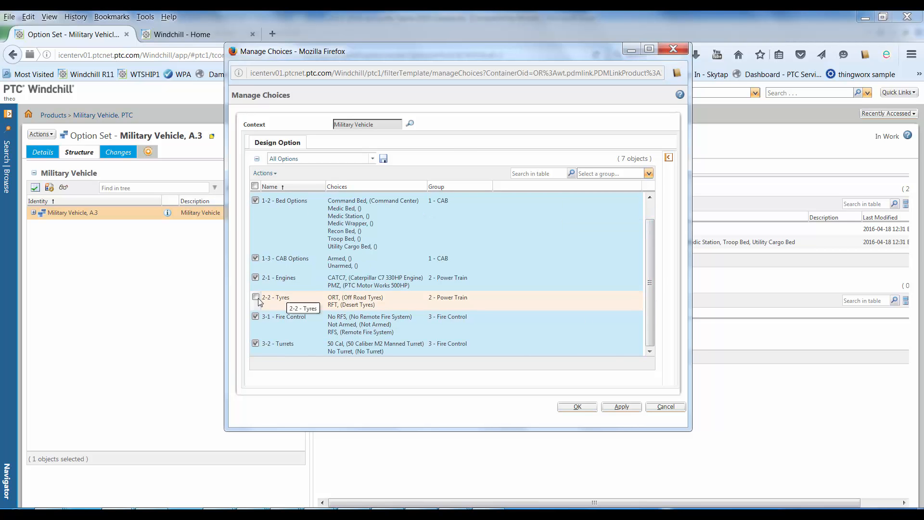
{"action": "left_click", "coordinate": [281, 297]}
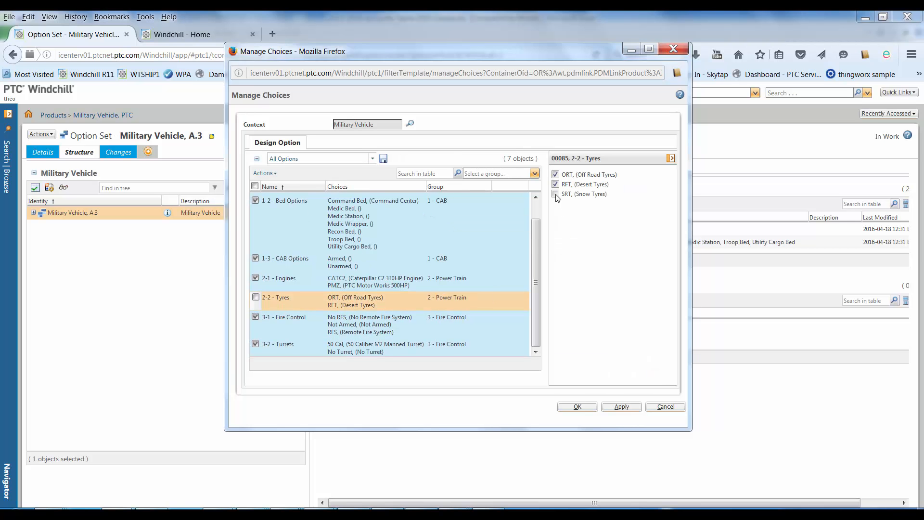
{"action": "left_click", "coordinate": [555, 195]}
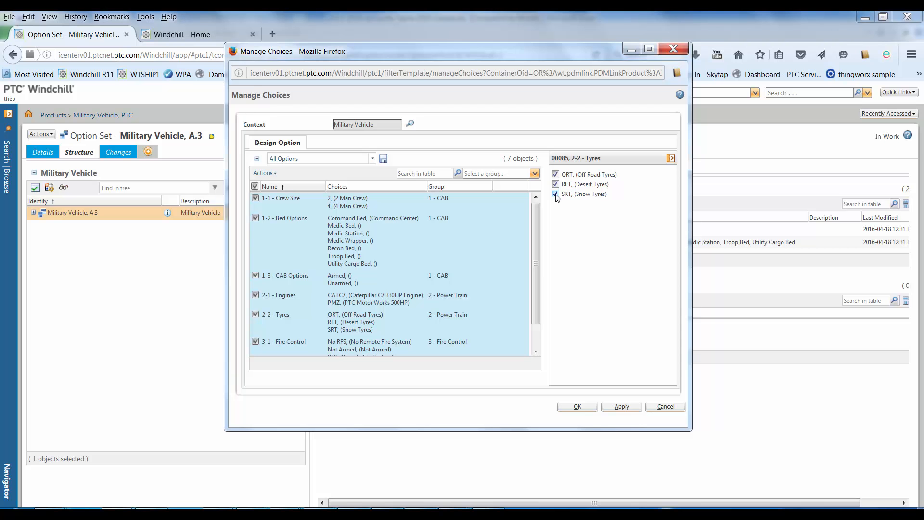
{"action": "left_click", "coordinate": [577, 405]}
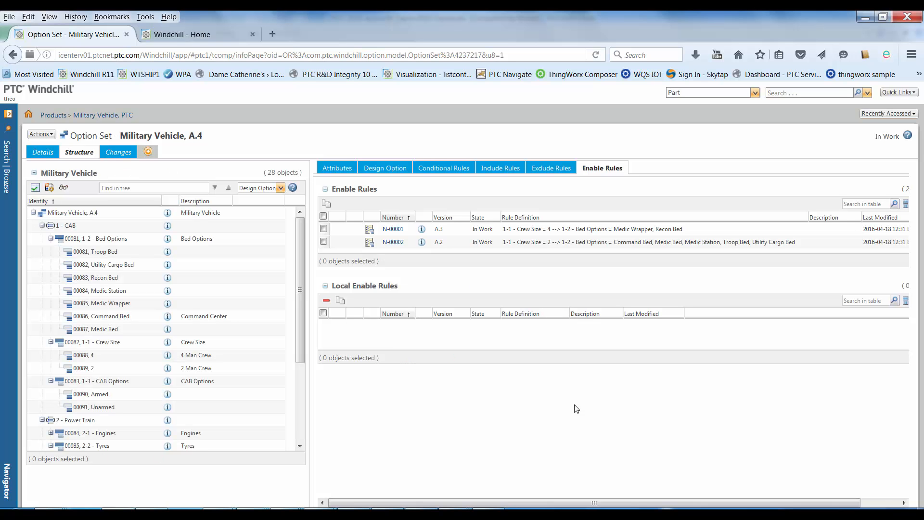
Preview the option set's rule behaviour by choosing the 4 Man Crew size and the Recon Bed.
{"action": "left_click", "coordinate": [63, 189]}
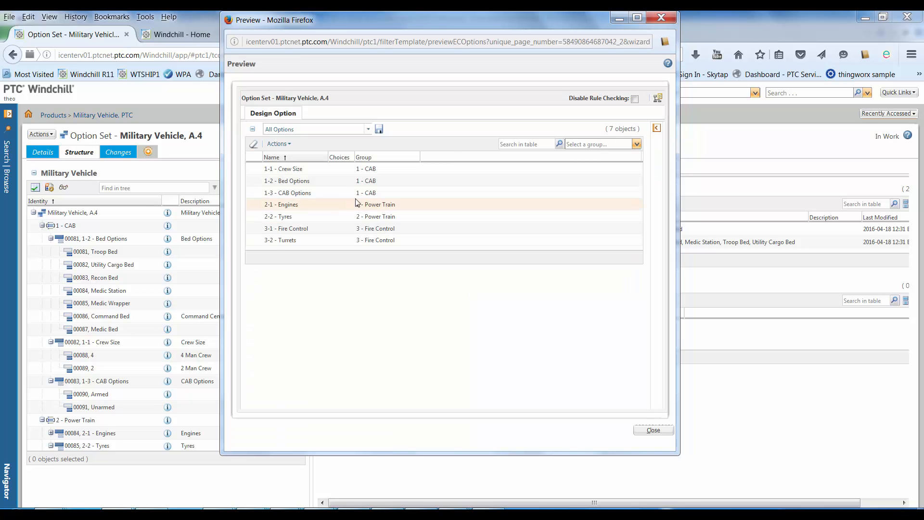
{"action": "left_click", "coordinate": [317, 168]}
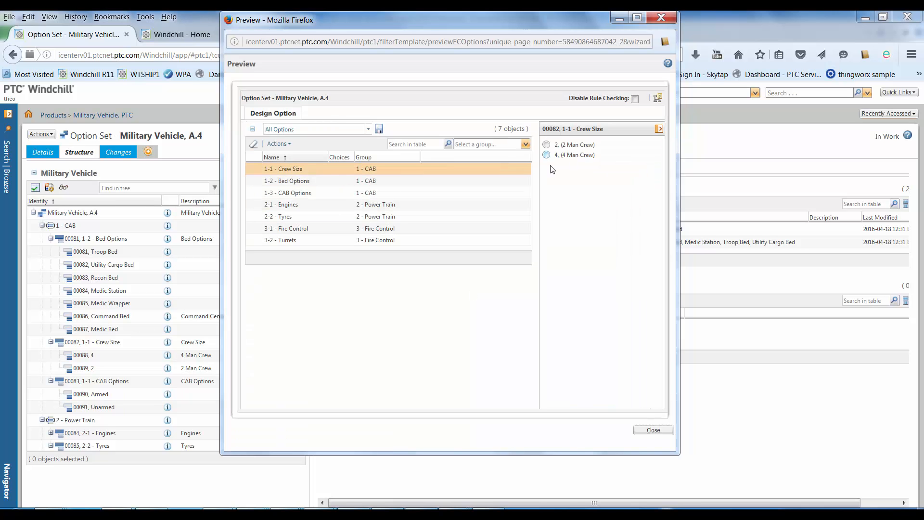
{"action": "left_click", "coordinate": [547, 155]}
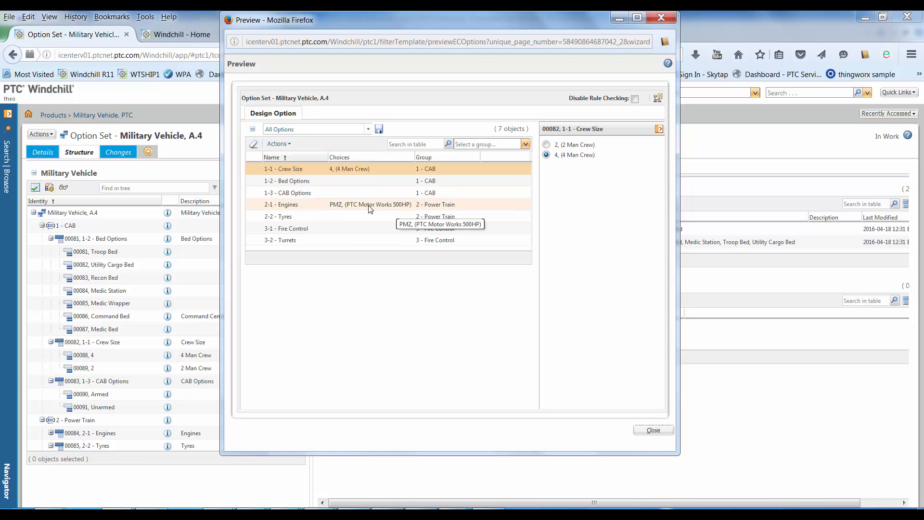
{"action": "left_click", "coordinate": [325, 179]}
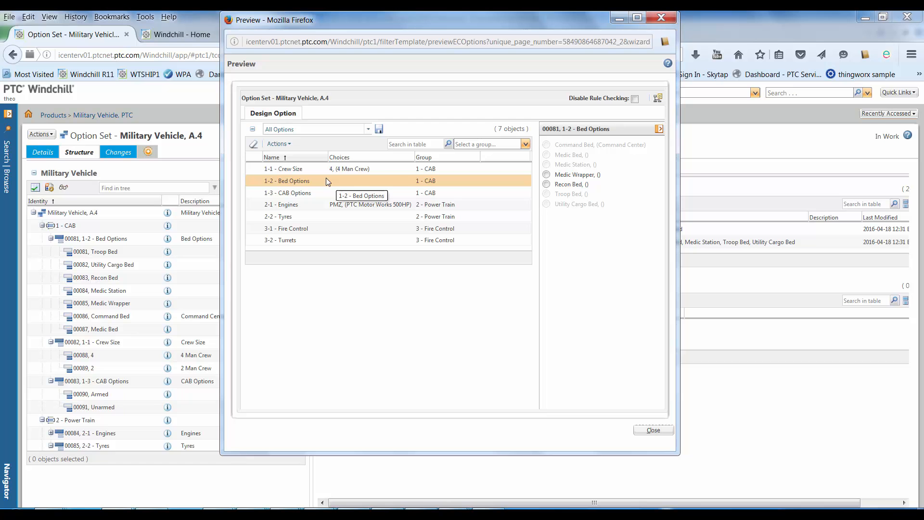
{"action": "left_click", "coordinate": [546, 184]}
{"action": "left_click", "coordinate": [653, 429]}
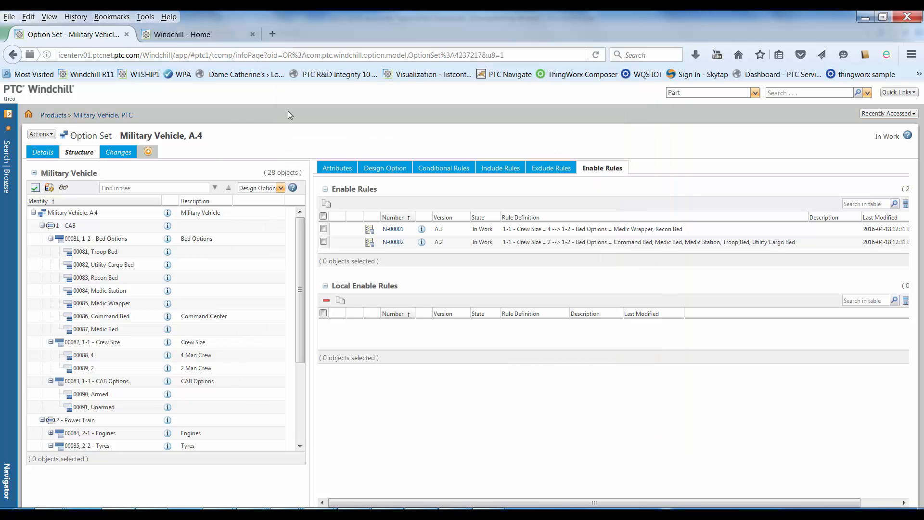
{"action": "left_click", "coordinate": [197, 38]}
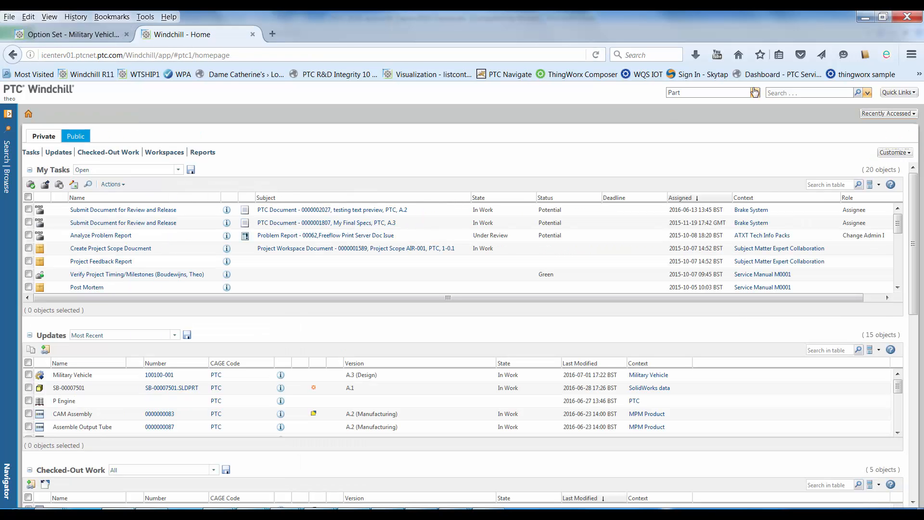
{"action": "left_click", "coordinate": [779, 93]}
{"action": "type", "text": "sno"}
{"action": "key", "text": "Return"}
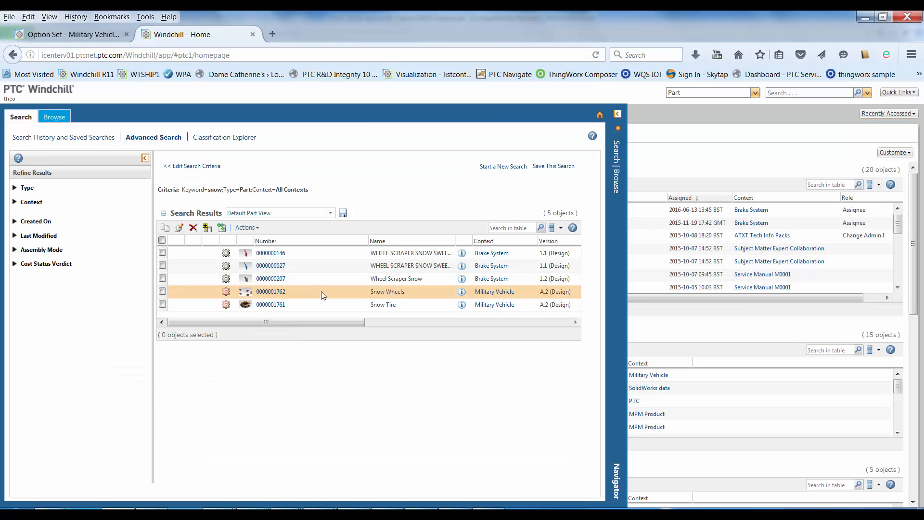
{"action": "right_click", "coordinate": [335, 288]}
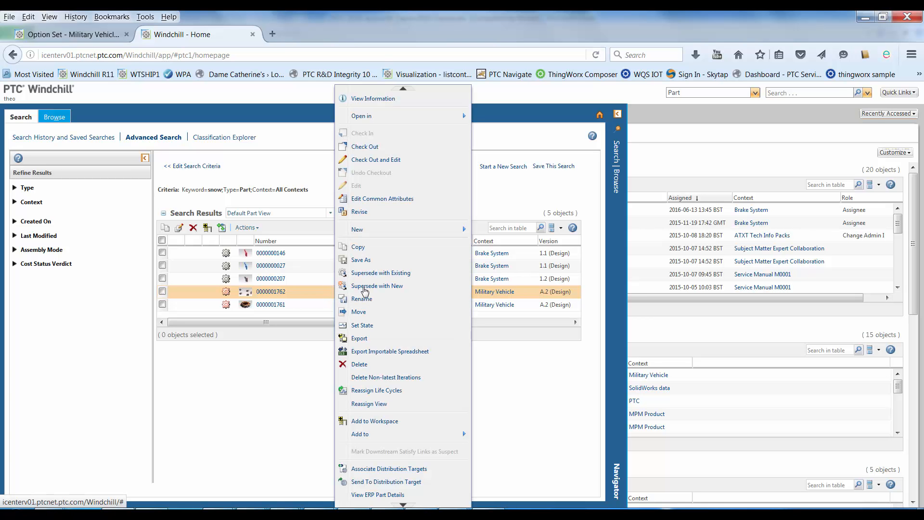
{"action": "left_click", "coordinate": [369, 245]}
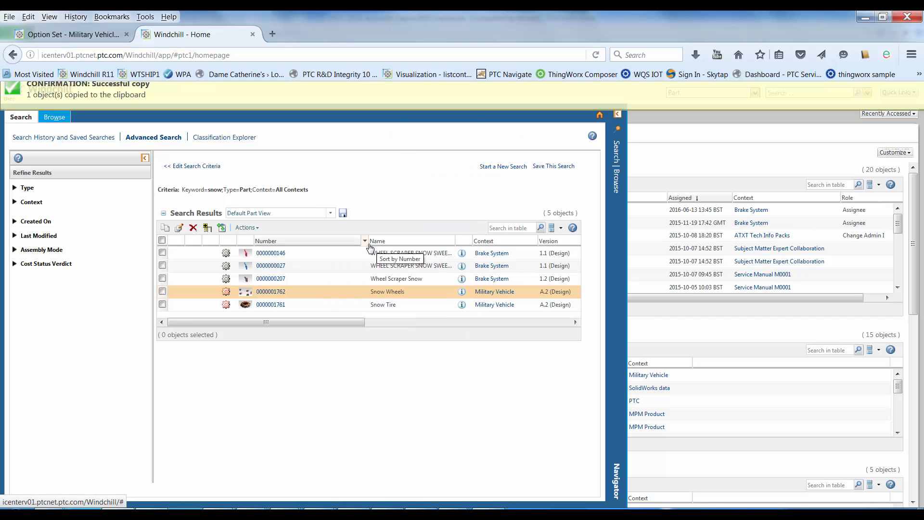
{"action": "left_click", "coordinate": [252, 34]}
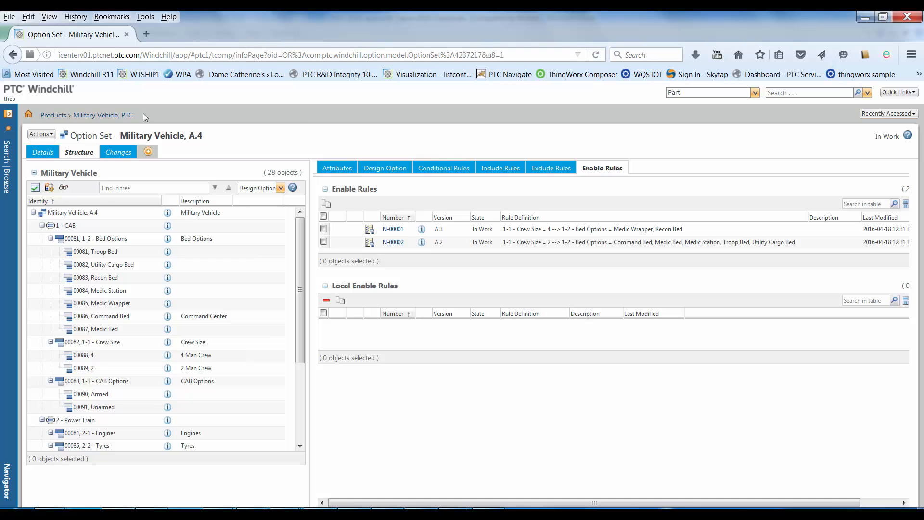
Open the Military Vehicle product structure and paste the copied Snow Wheels part into the uses of 100501-001 TRACK/TIRE.
{"action": "left_click", "coordinate": [6, 118]}
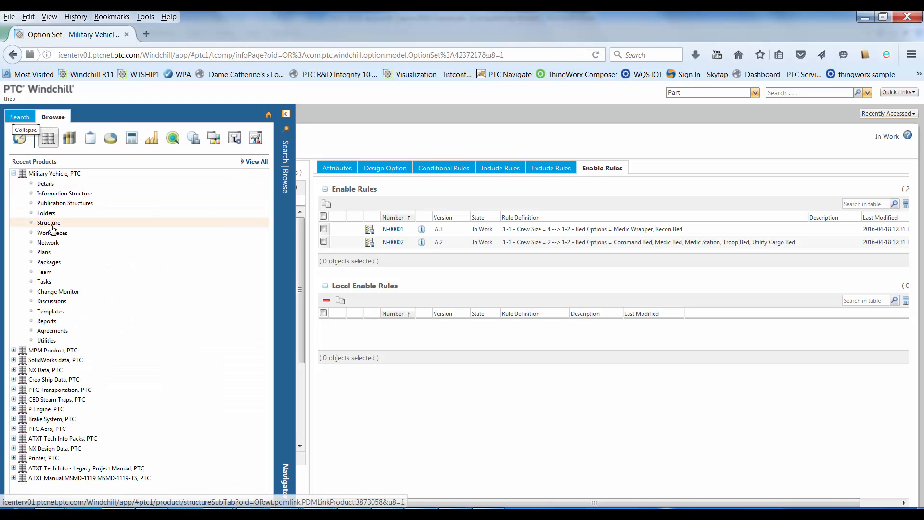
{"action": "left_click", "coordinate": [49, 223]}
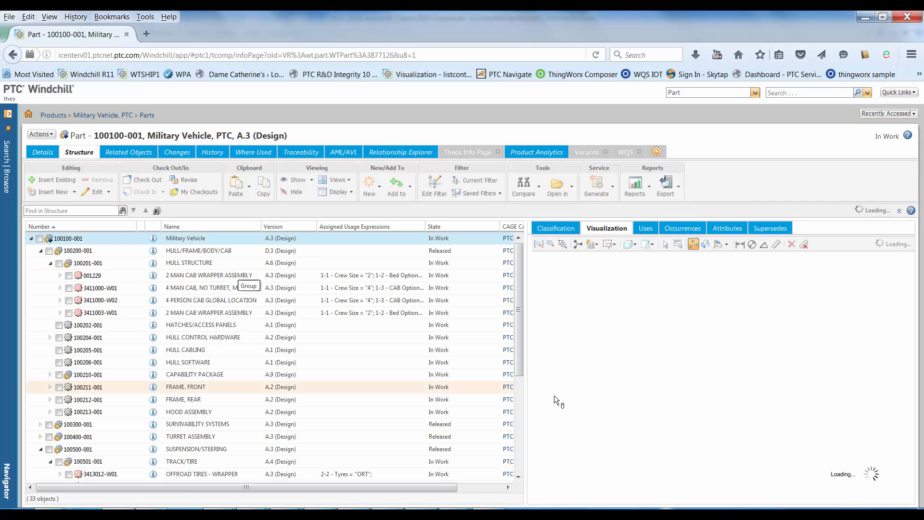
{"action": "left_click_drag", "start_coordinate": [518, 355], "coordinate": [518, 440]}
{"action": "left_click", "coordinate": [126, 326]}
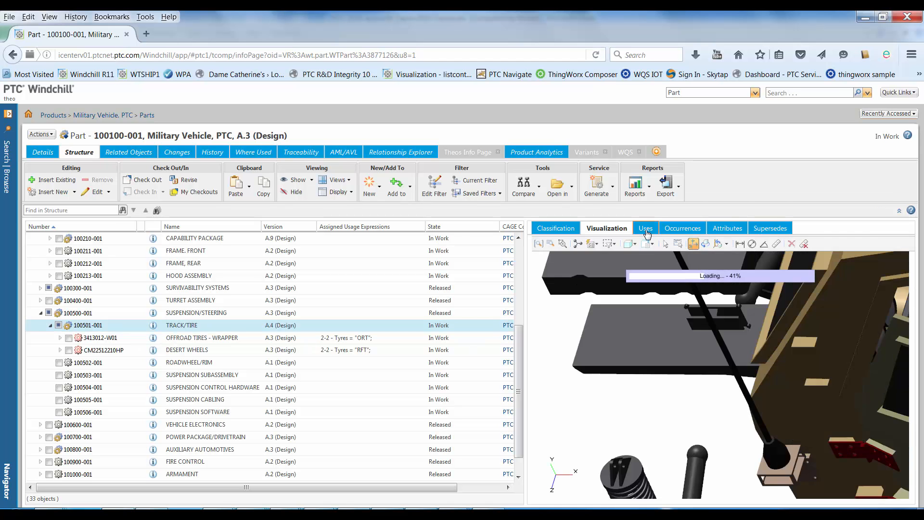
{"action": "left_click", "coordinate": [646, 229]}
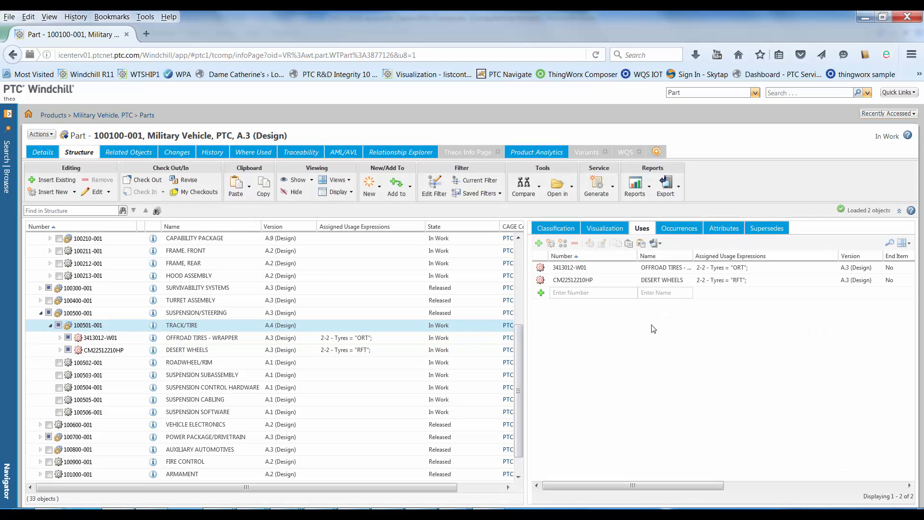
{"action": "left_click", "coordinate": [629, 243]}
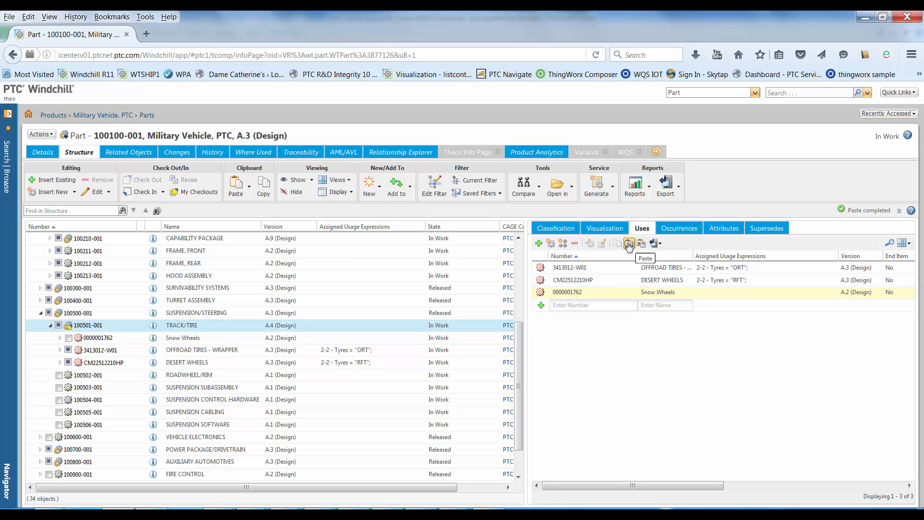
Assign the Snow Wheels usage a basic expression with 2-2 - Tyres set to SRT (Snow Tyres).
{"action": "right_click", "coordinate": [700, 293]}
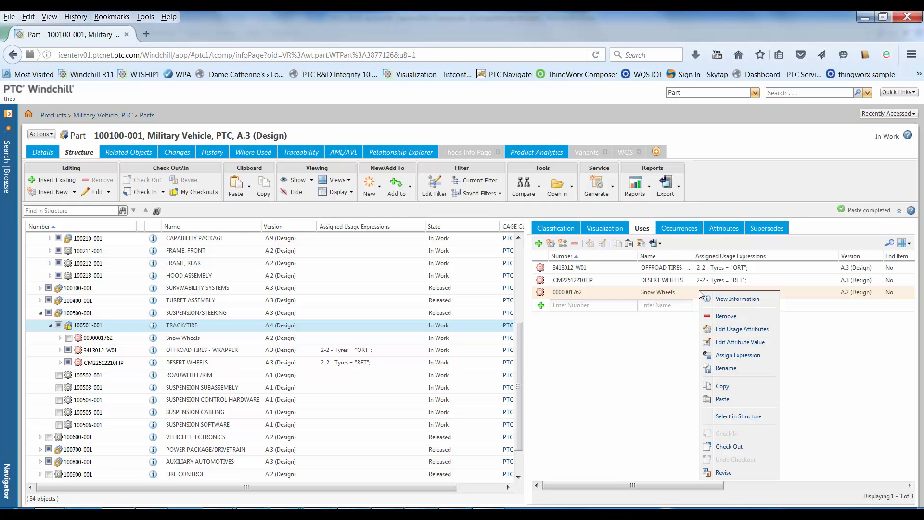
{"action": "left_click", "coordinate": [733, 356]}
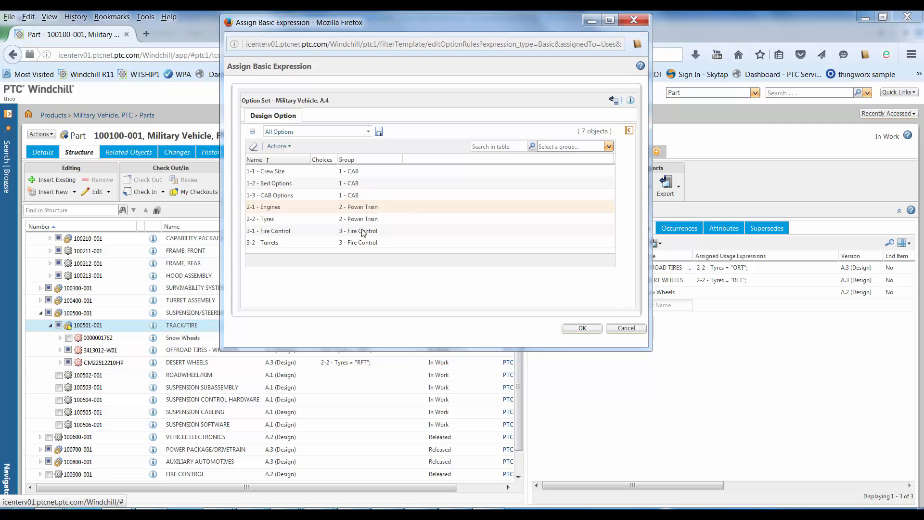
{"action": "left_click", "coordinate": [263, 219]}
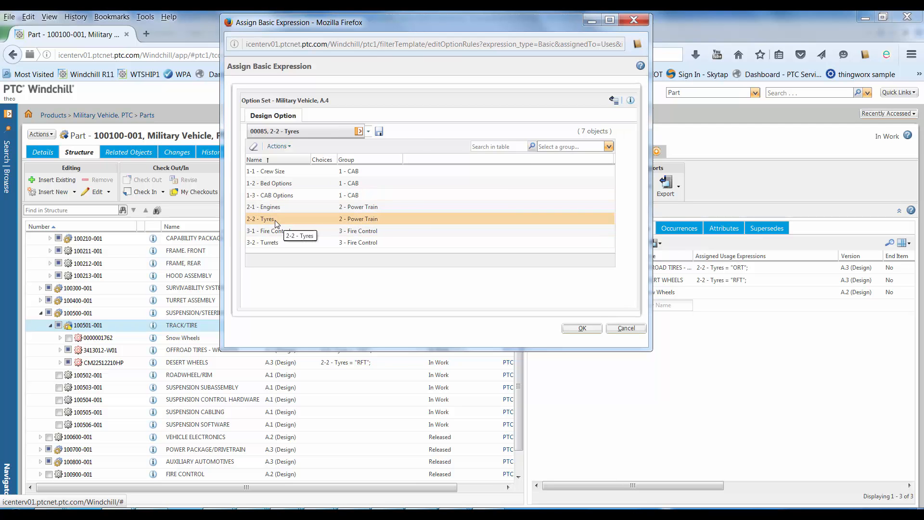
{"action": "left_click", "coordinate": [526, 167]}
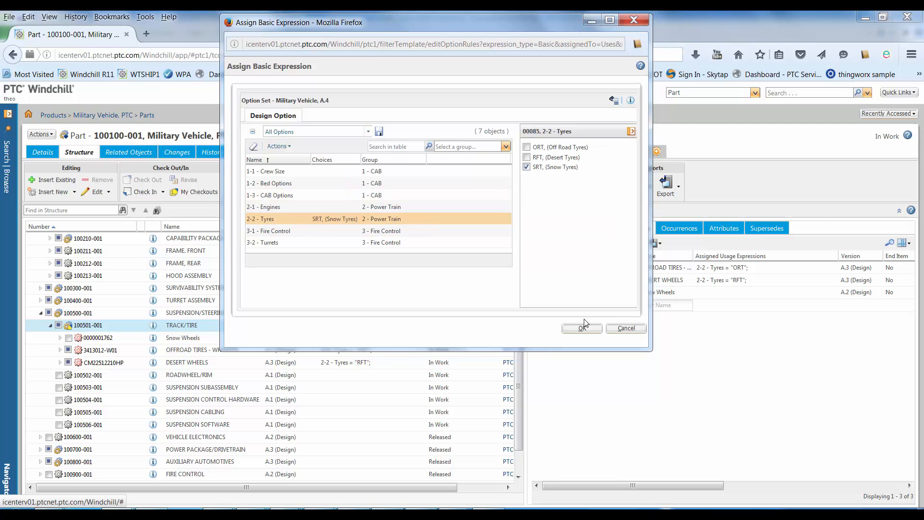
{"action": "left_click", "coordinate": [581, 328]}
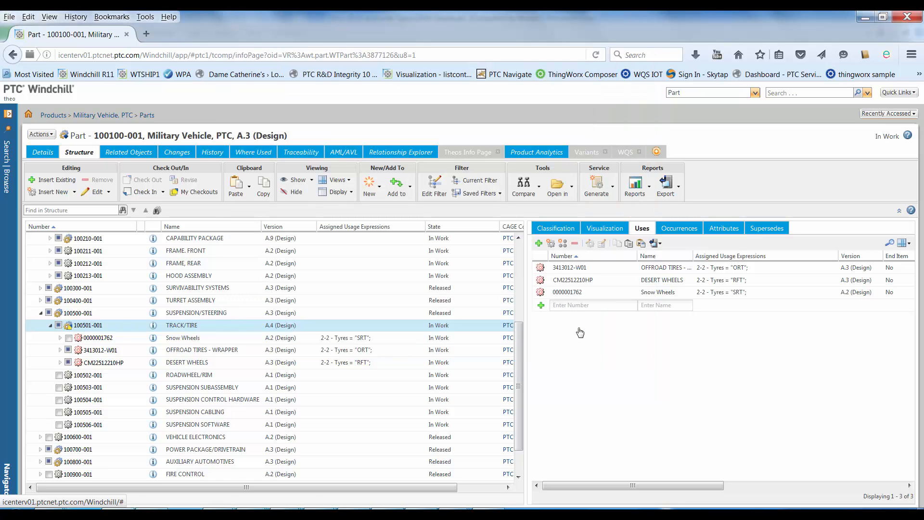
Check in the 100501-001 TRACK/TIRE part with a comment about the added snow tyres.
{"action": "right_click", "coordinate": [118, 325]}
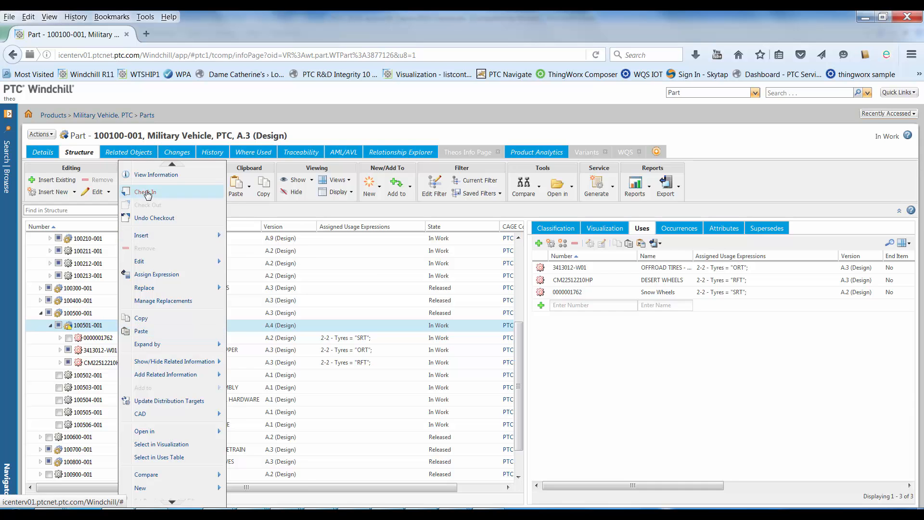
{"action": "left_click", "coordinate": [146, 192]}
{"action": "left_click", "coordinate": [387, 324]}
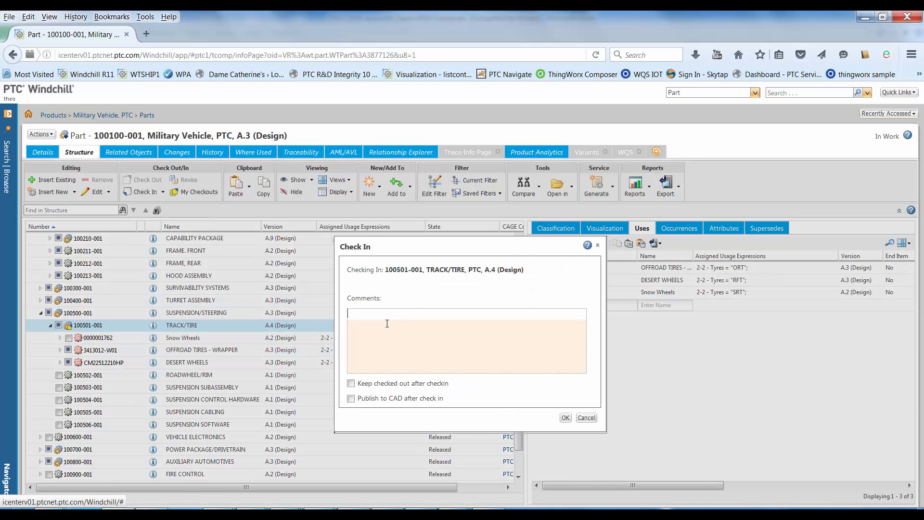
{"action": "type", "text": "added snow tyres"}
{"action": "left_click", "coordinate": [565, 417]}
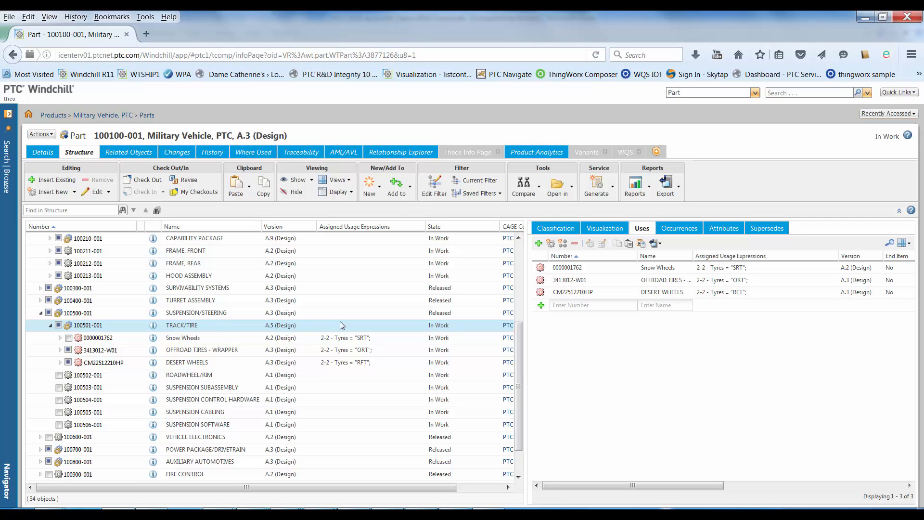
Edit the Military Vehicle structure's option filter, choosing 4 Man Crew for Crew Size and Recon Bed for Bed Options.
{"action": "left_click", "coordinate": [433, 195]}
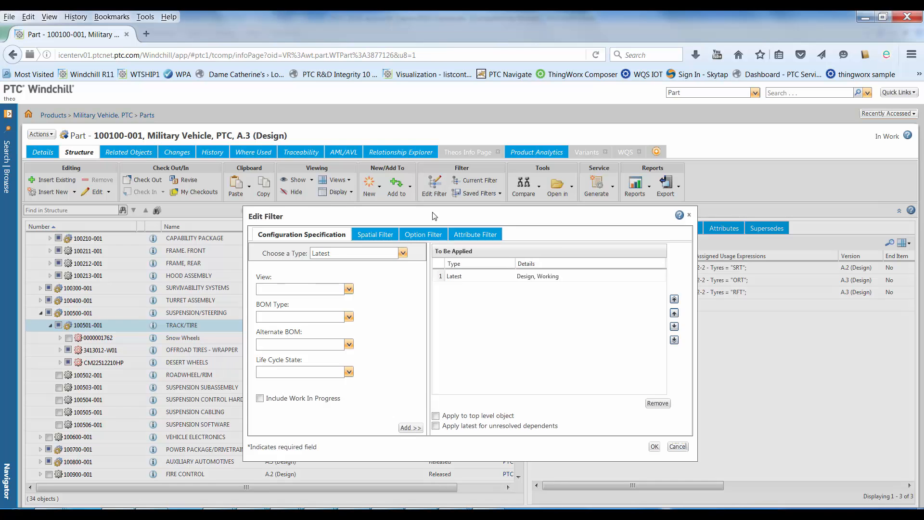
{"action": "left_click", "coordinate": [423, 235]}
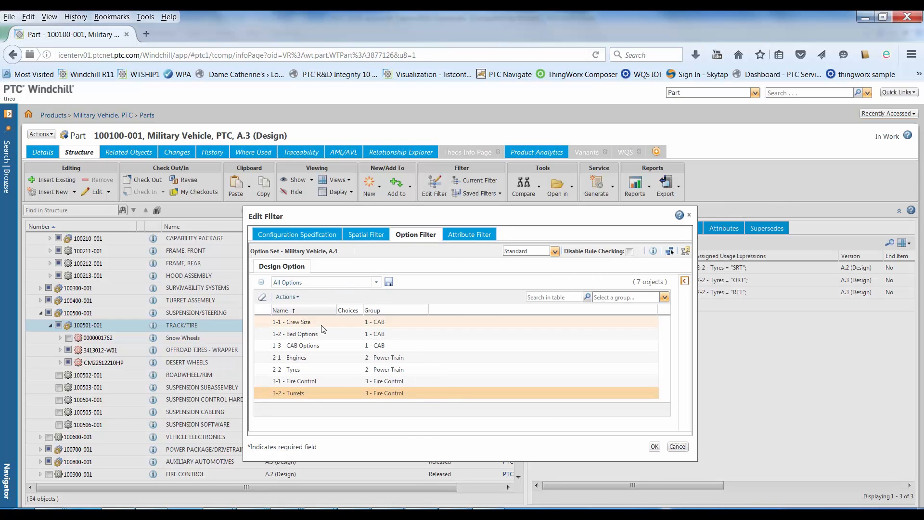
{"action": "left_click", "coordinate": [322, 327]}
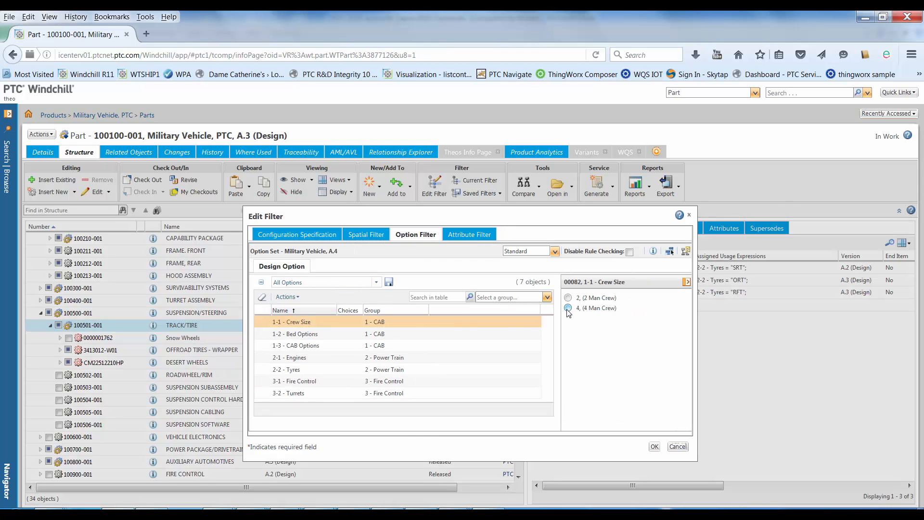
{"action": "left_click", "coordinate": [568, 308]}
{"action": "left_click", "coordinate": [445, 336]}
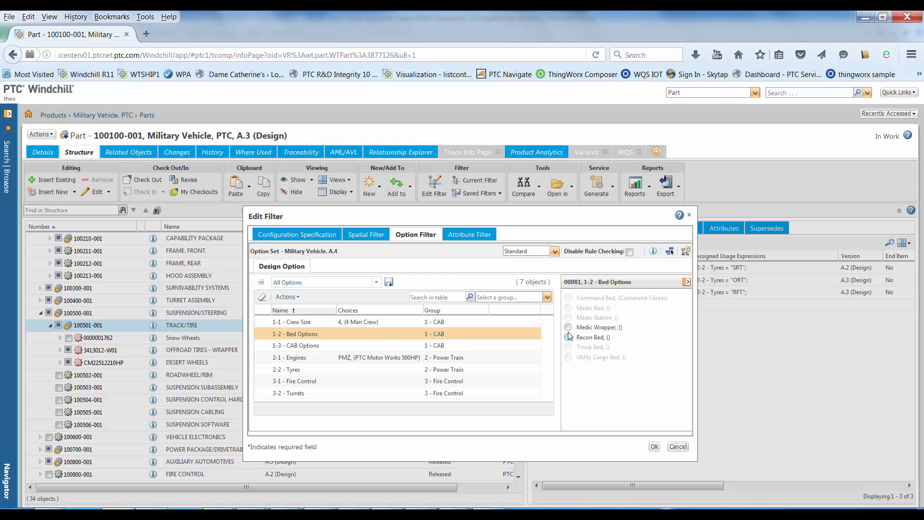
{"action": "left_click", "coordinate": [568, 337]}
Choose SRT (Snow Tyres) for Tyres and RFS (Remote Fire System) for Fire Control, and apply the option filter to the structure.
{"action": "left_click", "coordinate": [495, 347]}
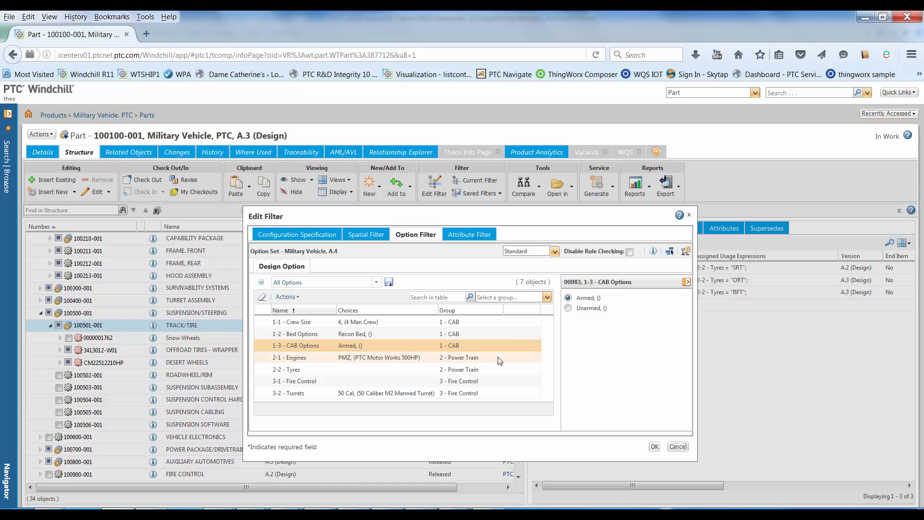
{"action": "left_click", "coordinate": [497, 357]}
{"action": "left_click", "coordinate": [500, 368]}
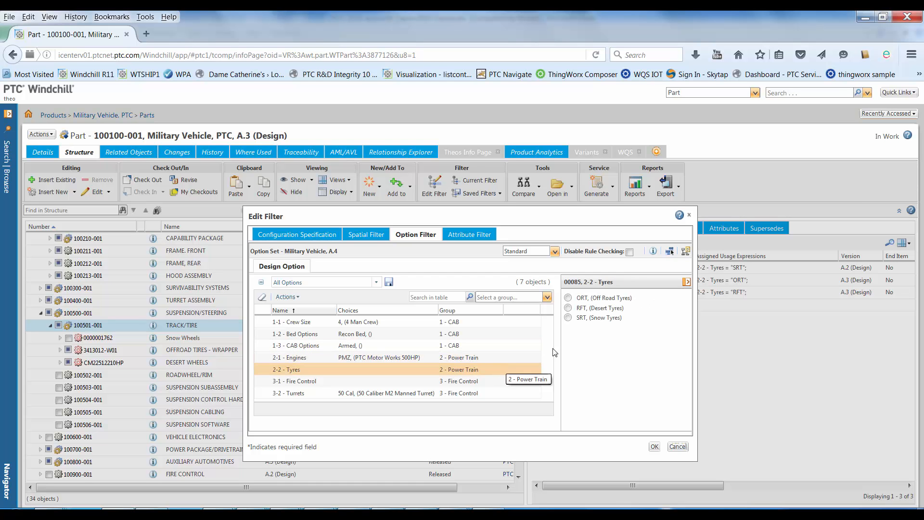
{"action": "left_click", "coordinate": [568, 317]}
{"action": "left_click", "coordinate": [502, 382]}
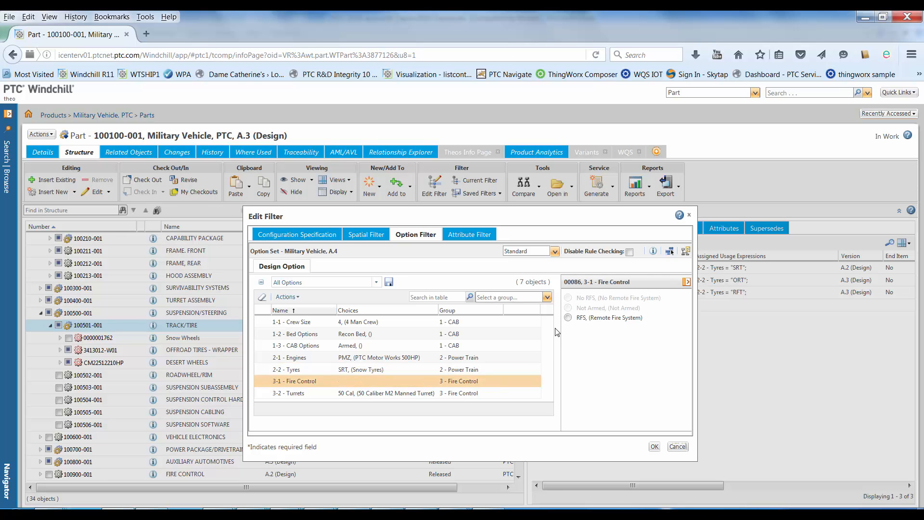
{"action": "left_click", "coordinate": [569, 318]}
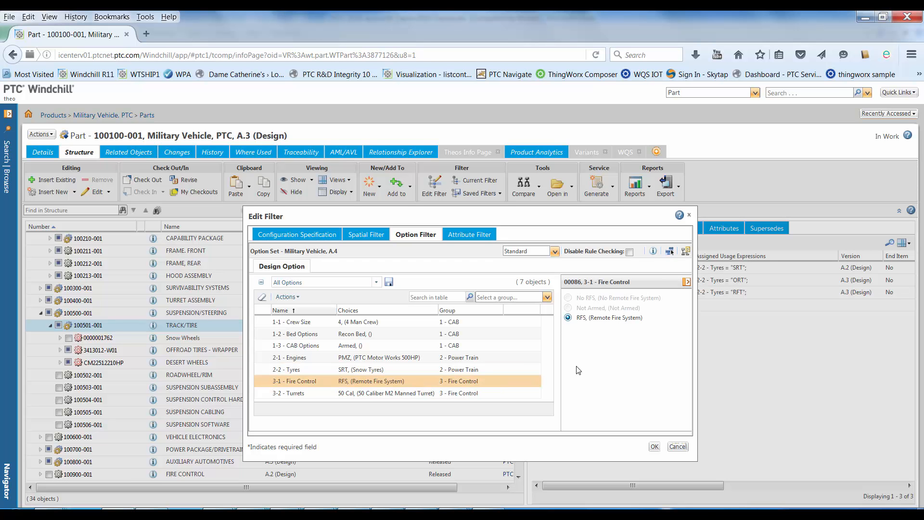
{"action": "left_click", "coordinate": [655, 446]}
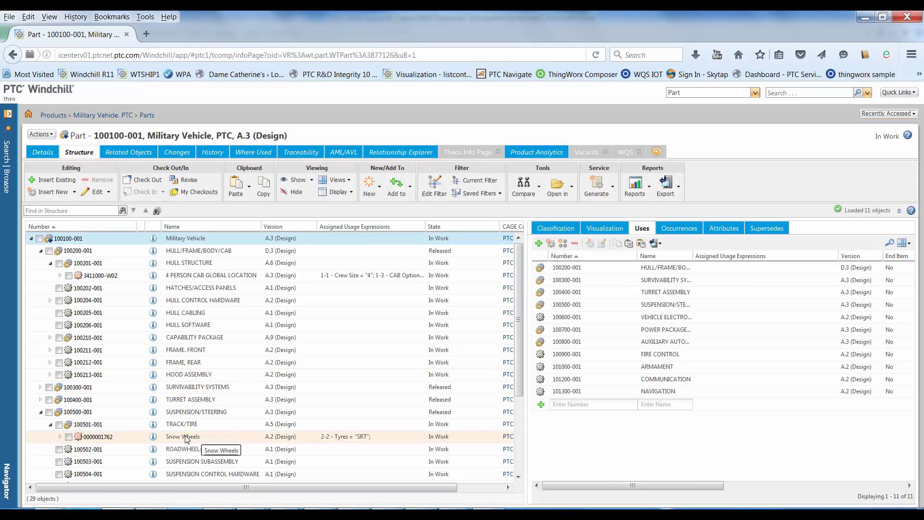
Display the whole filtered Military Vehicle in the 3D visualization and inspect its Snow Wheels.
{"action": "left_click", "coordinate": [217, 439]}
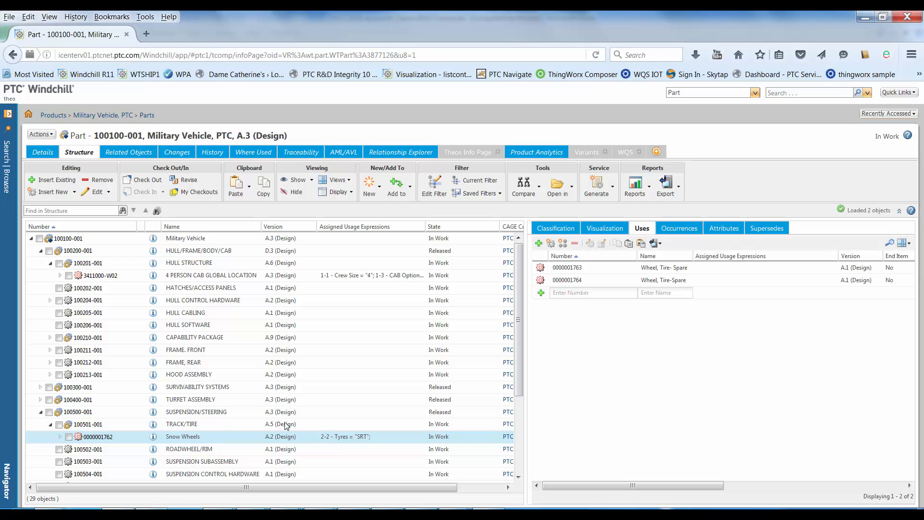
{"action": "left_click", "coordinate": [608, 229]}
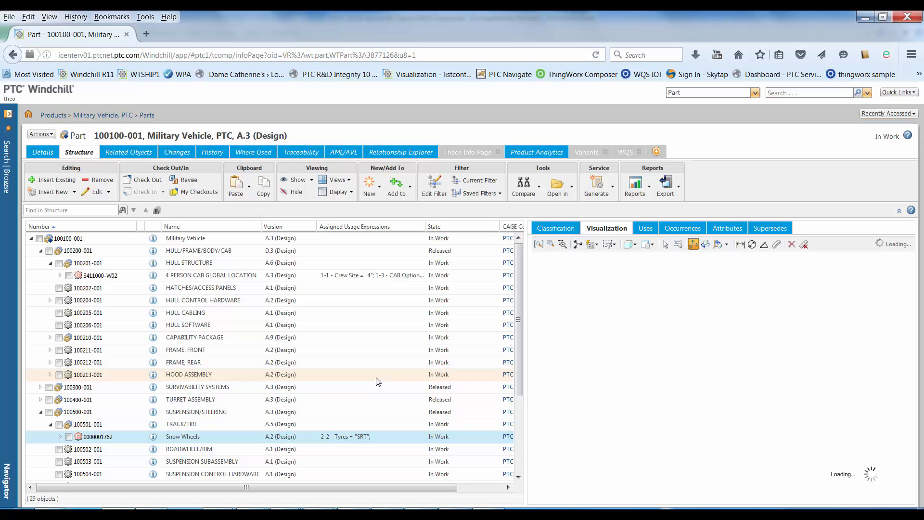
{"action": "left_click", "coordinate": [39, 239]}
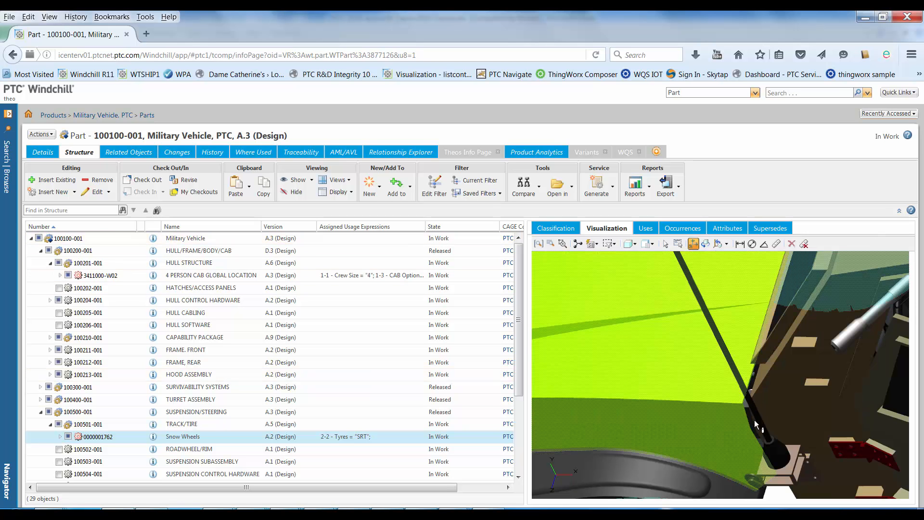
{"action": "scroll", "coordinate": [727, 405], "scroll_direction": "down", "scroll_amount": 4}
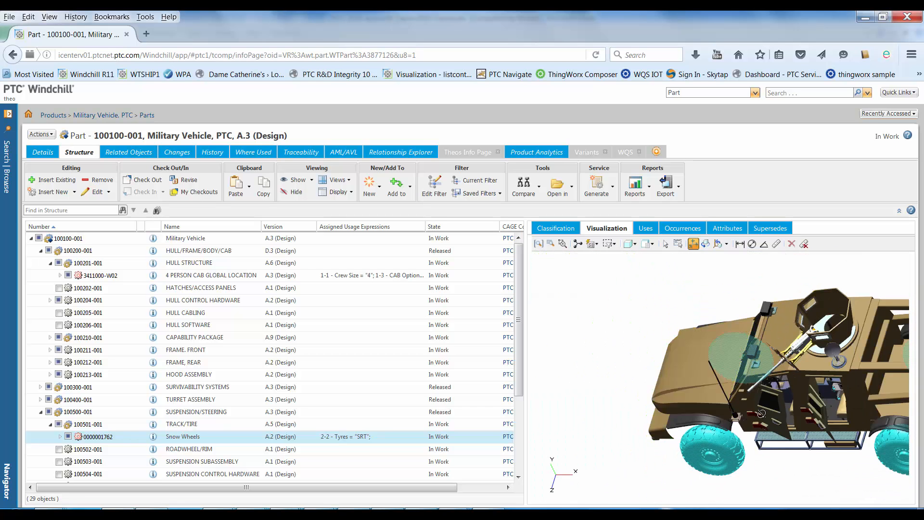
{"action": "middle_click_drag", "start_coordinate": [753, 405], "coordinate": [652, 338]}
{"action": "left_click", "coordinate": [650, 336]}
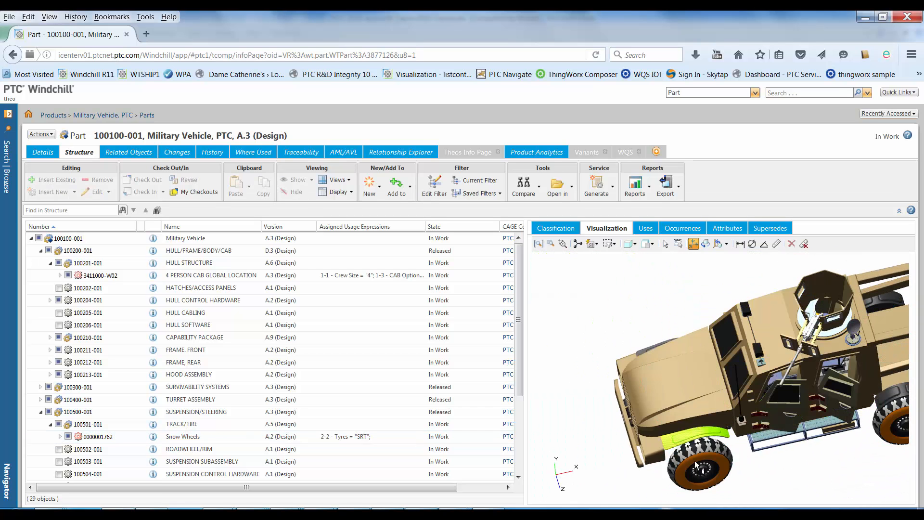
{"action": "middle_click_drag", "start_coordinate": [733, 406], "coordinate": [682, 400]}
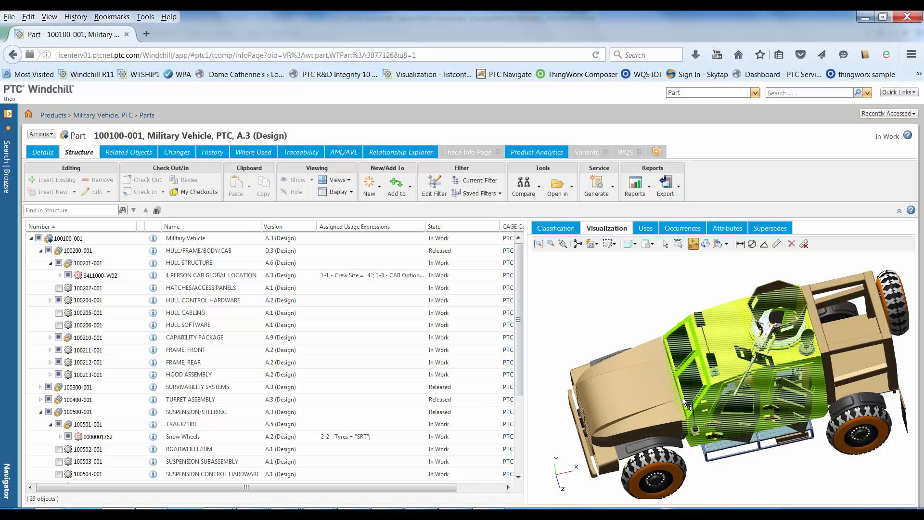
Start configuring the 100100-001 Military Vehicle part, review the choices in its option filter and proceed to the parameters.
{"action": "left_click", "coordinate": [42, 135]}
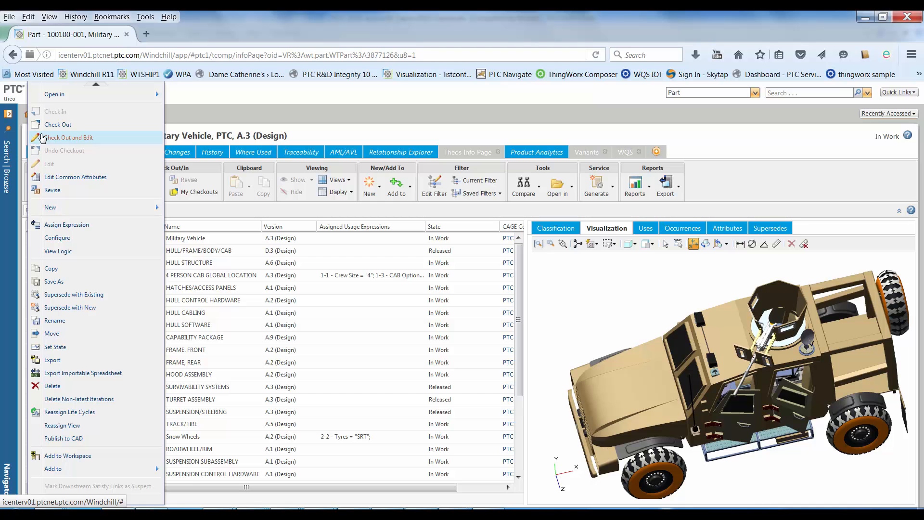
{"action": "left_click", "coordinate": [61, 237]}
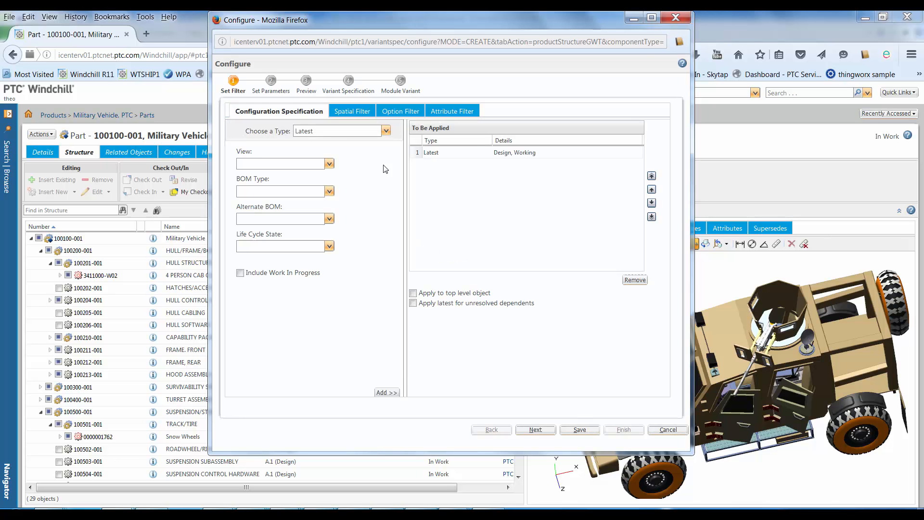
{"action": "left_click", "coordinate": [400, 112]}
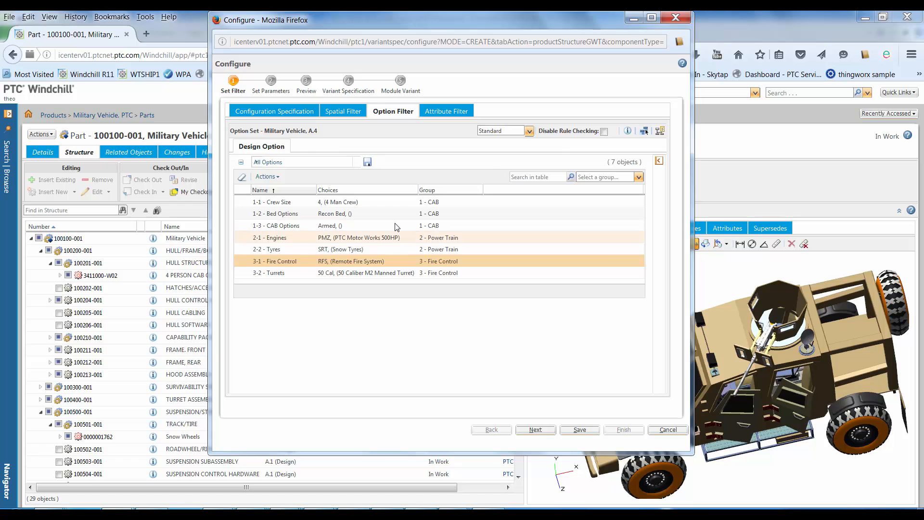
{"action": "left_click", "coordinate": [303, 202]}
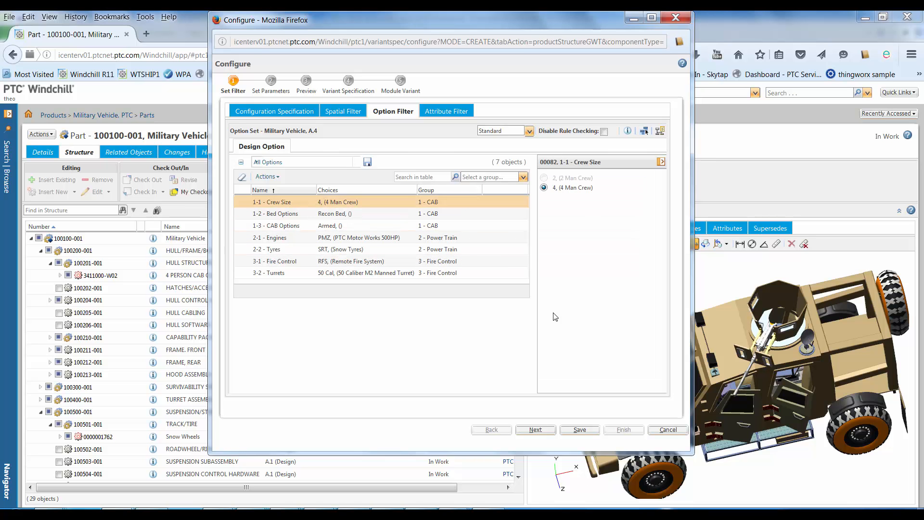
{"action": "left_click", "coordinate": [535, 429]}
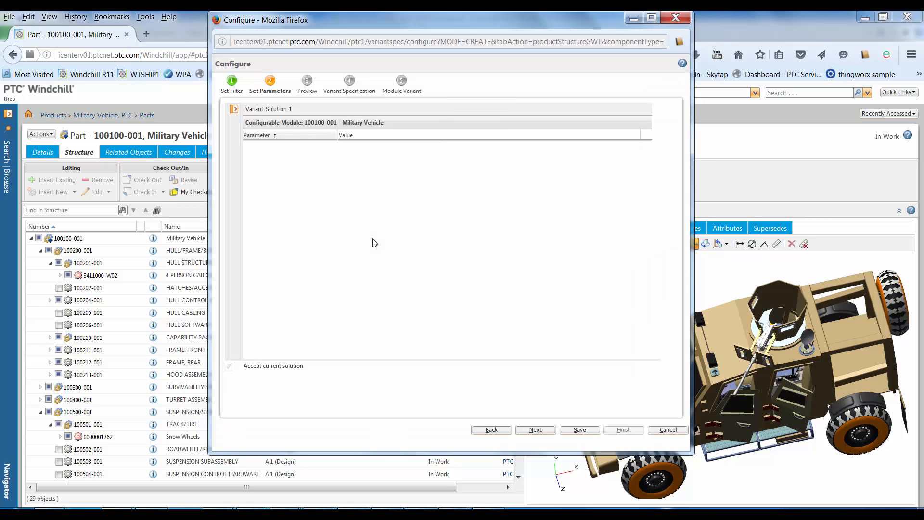
Expand the configurable module's tree to examine the parts under 100201-001 HULL STRUCTURE and 100501-001 TRACK/TIRE.
{"action": "left_click", "coordinate": [235, 110]}
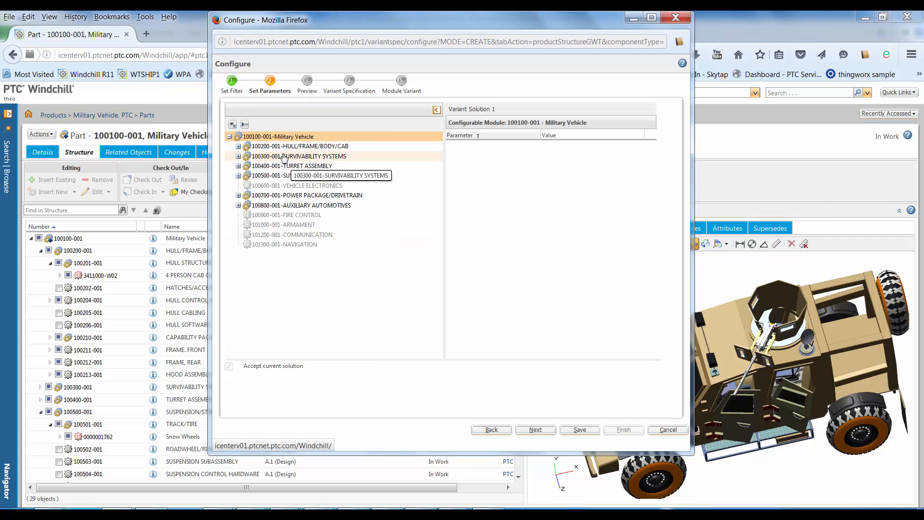
{"action": "left_click", "coordinate": [237, 147]}
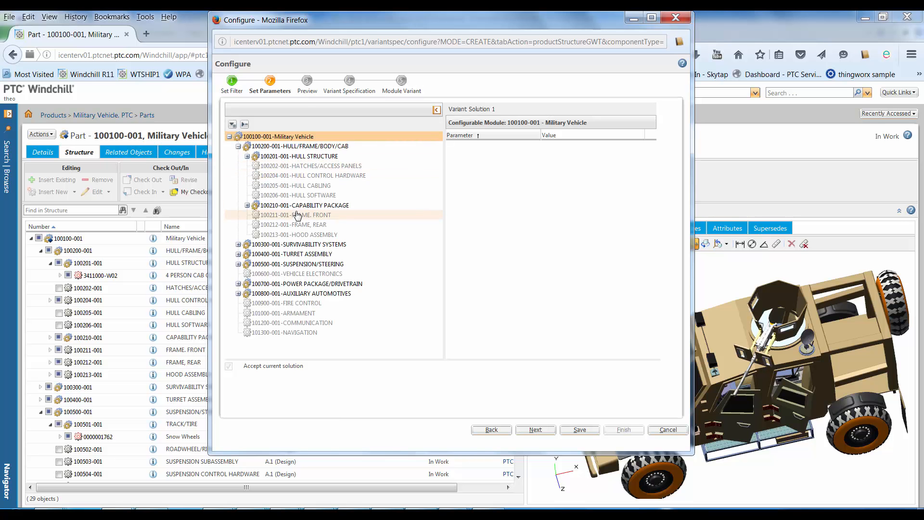
{"action": "left_click", "coordinate": [247, 156]}
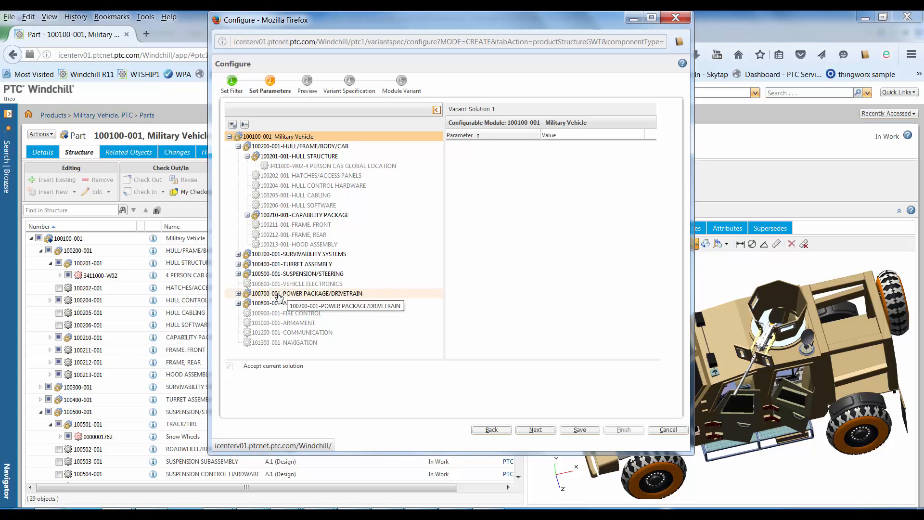
{"action": "left_click", "coordinate": [237, 274]}
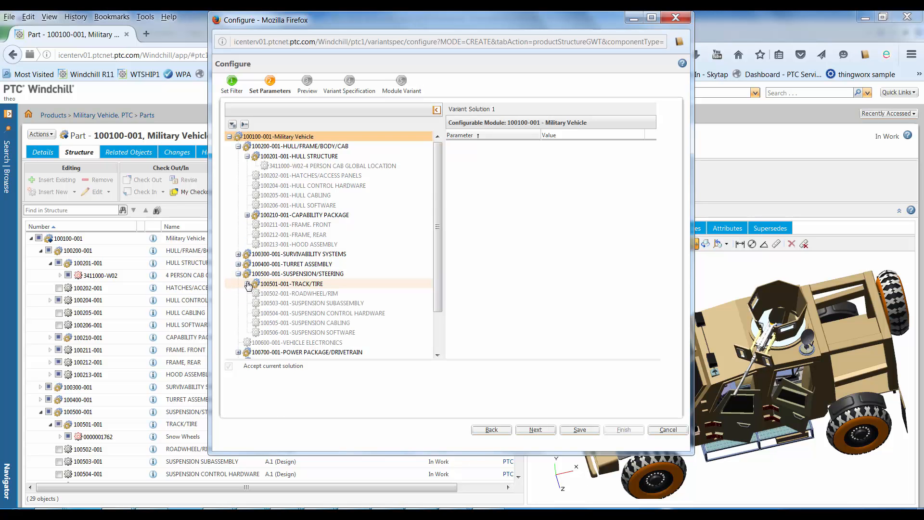
{"action": "left_click", "coordinate": [247, 284]}
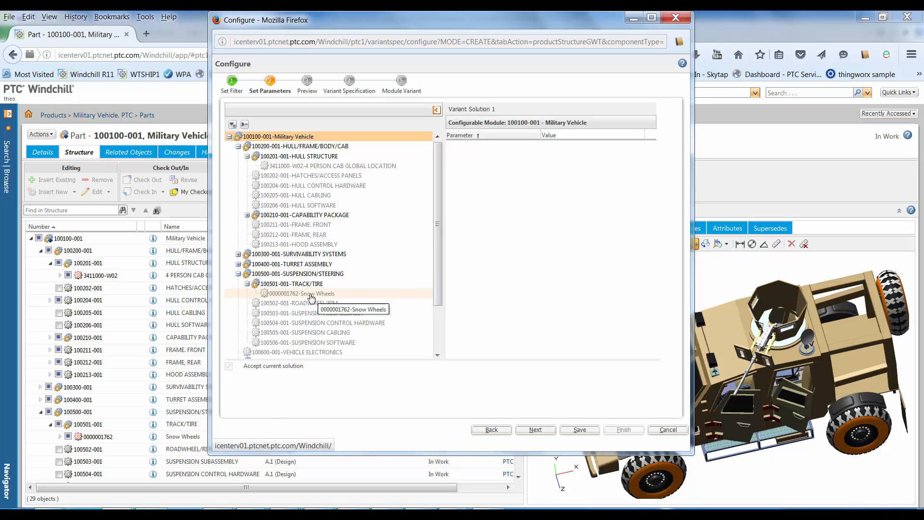
Create a new variant specification named "Armed 4 crew with snow tyres" and generate a new module variant from it.
{"action": "left_click", "coordinate": [535, 429]}
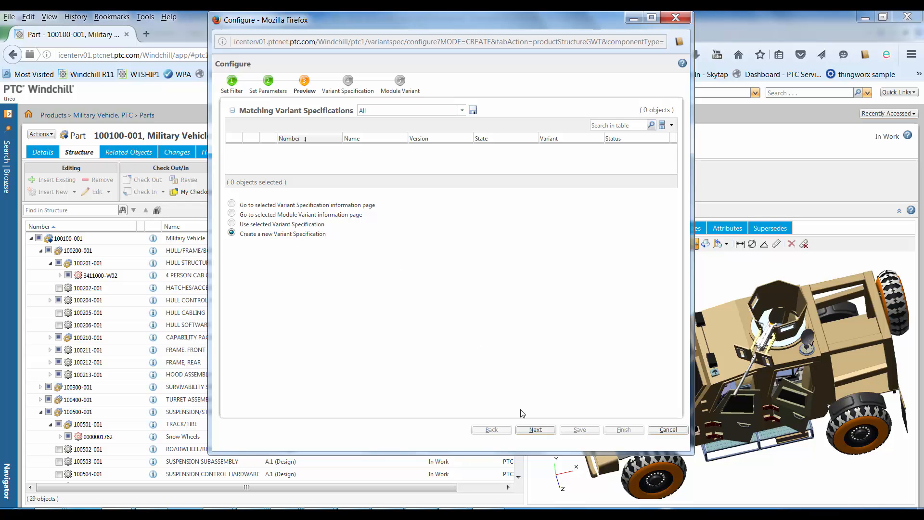
{"action": "left_click", "coordinate": [535, 429]}
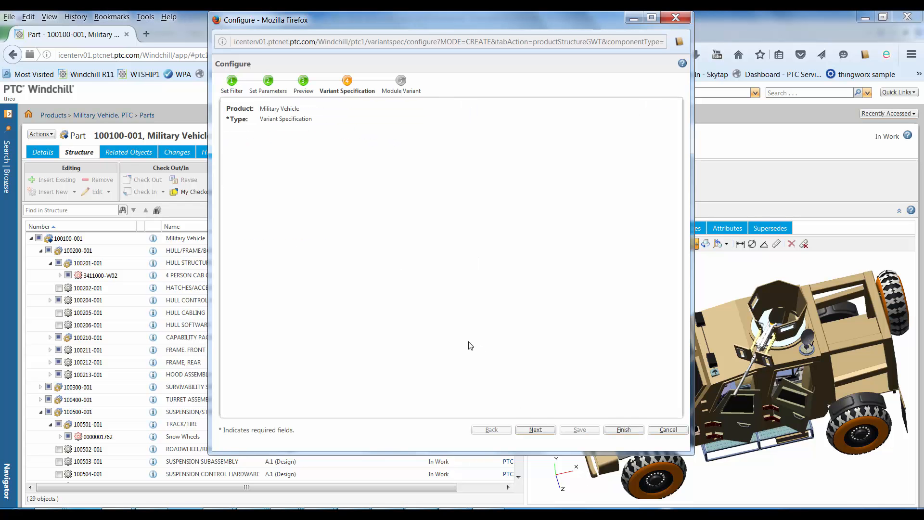
{"action": "left_click", "coordinate": [304, 175]}
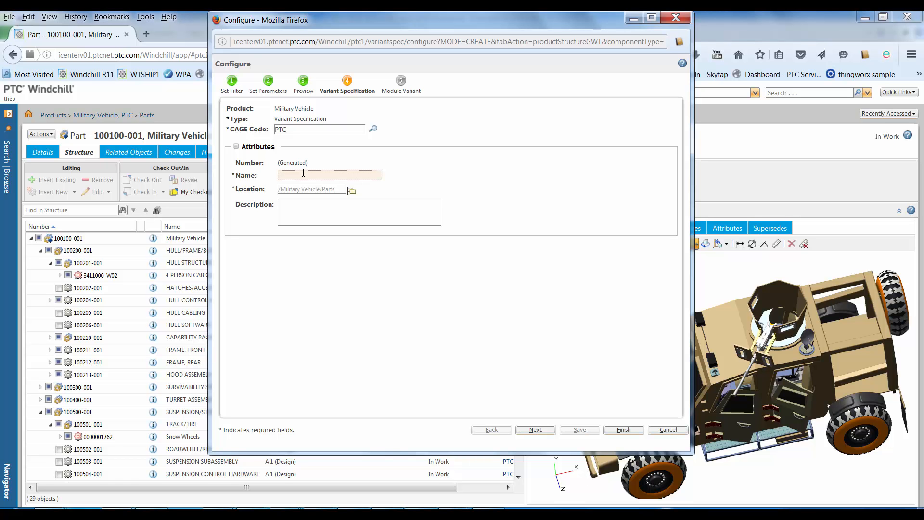
{"action": "type", "text": "Armed "}
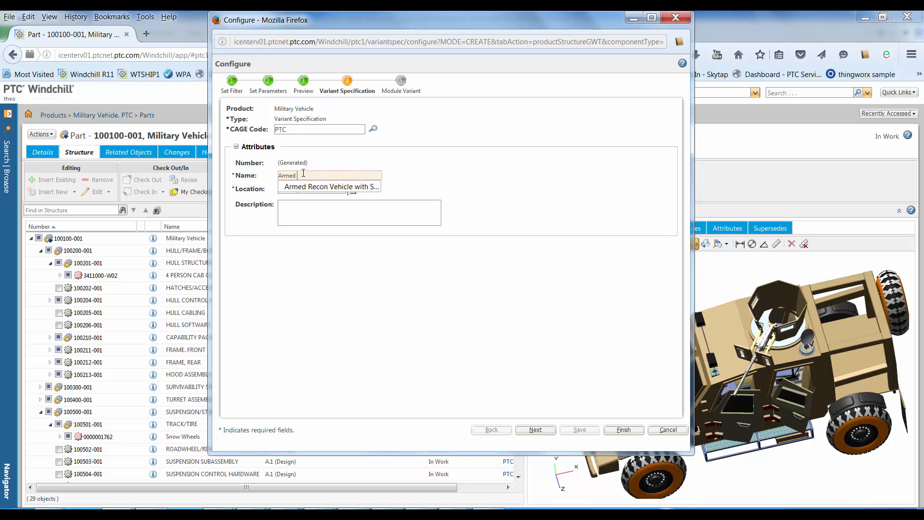
{"action": "type", "text": "4 crew with snow tyres"}
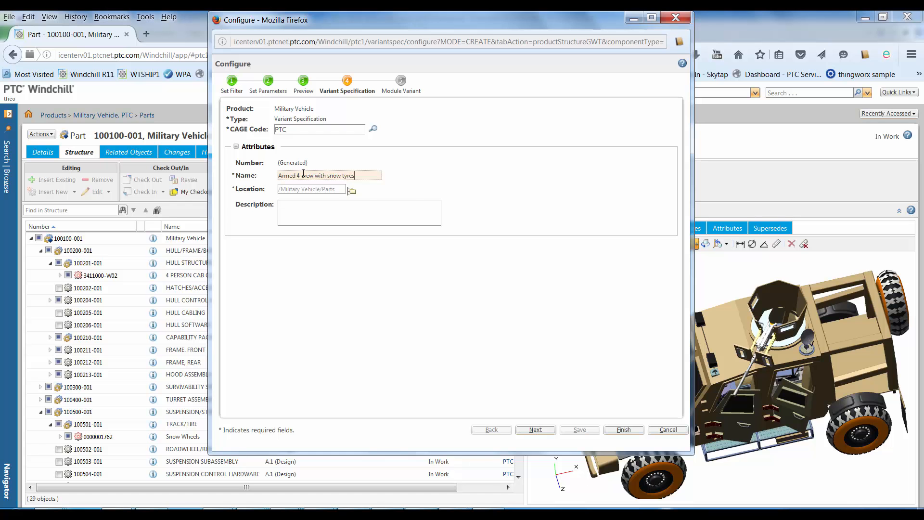
{"action": "left_click", "coordinate": [548, 436]}
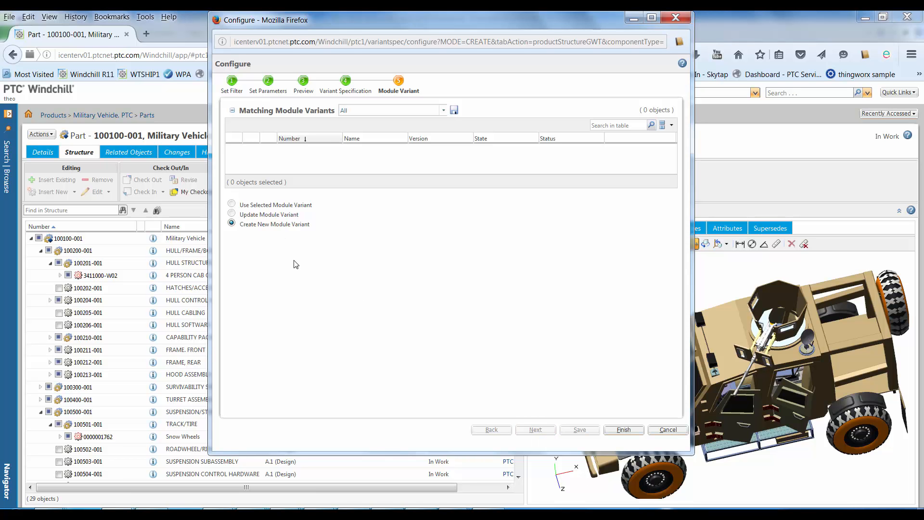
{"action": "left_click", "coordinate": [622, 430]}
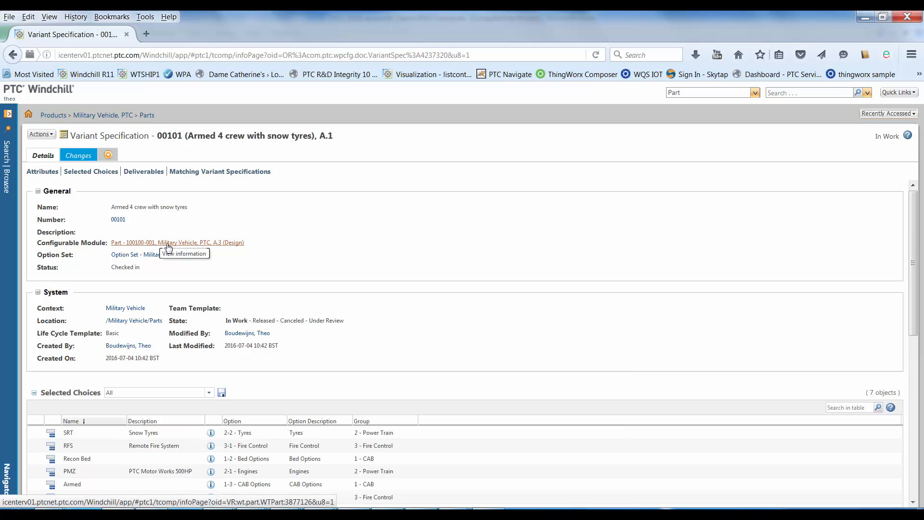
Review the variant specification's selected choices, open its completed Bill of Materials deliverable and inspect the vehicle in 3D.
{"action": "scroll", "coordinate": [779, 311], "scroll_direction": "down", "scroll_amount": 1}
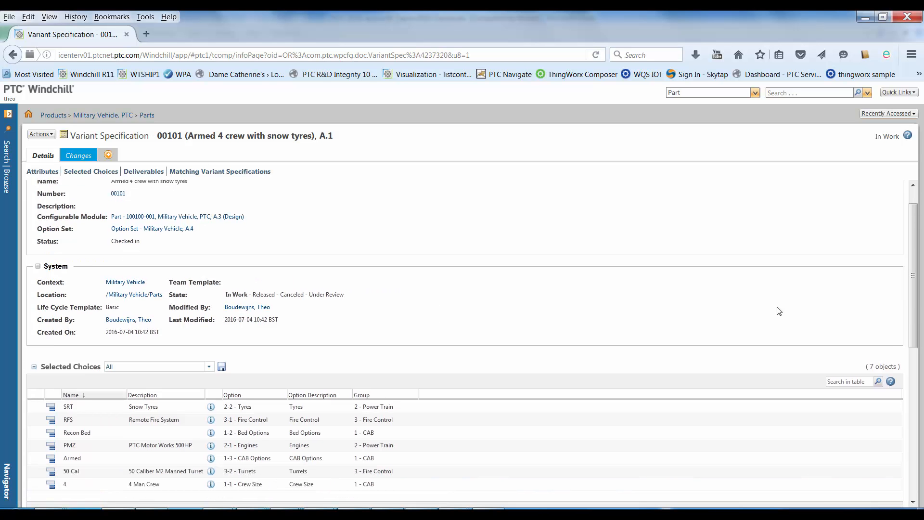
{"action": "scroll", "coordinate": [920, 296], "scroll_direction": "down", "scroll_amount": 5}
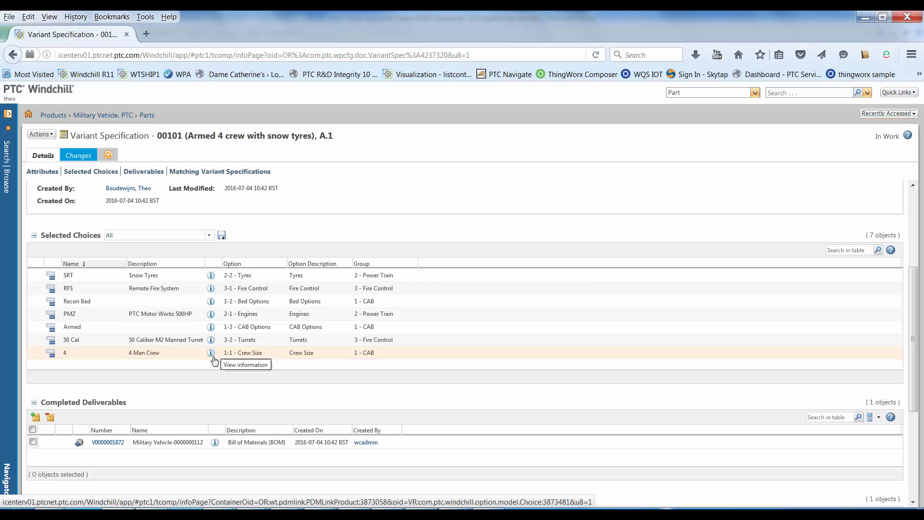
{"action": "left_click", "coordinate": [106, 442]}
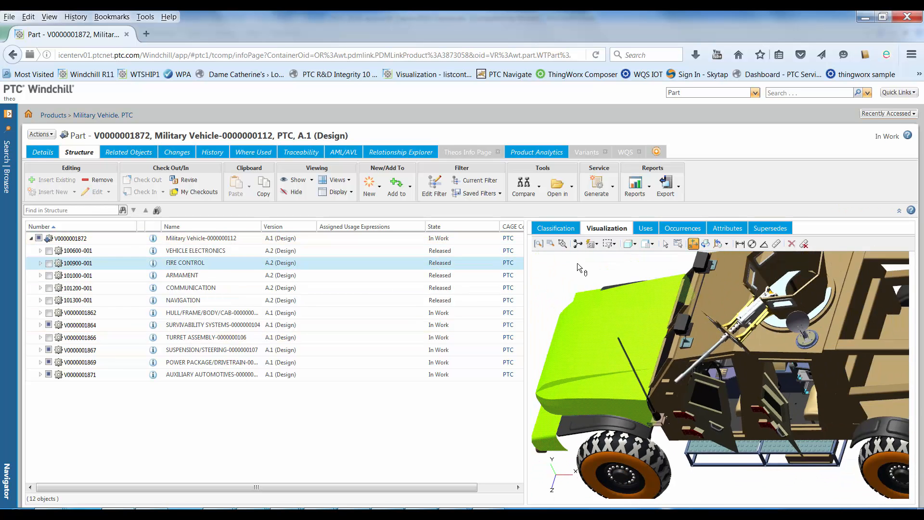
{"action": "middle_click_drag", "start_coordinate": [777, 429], "coordinate": [818, 399]}
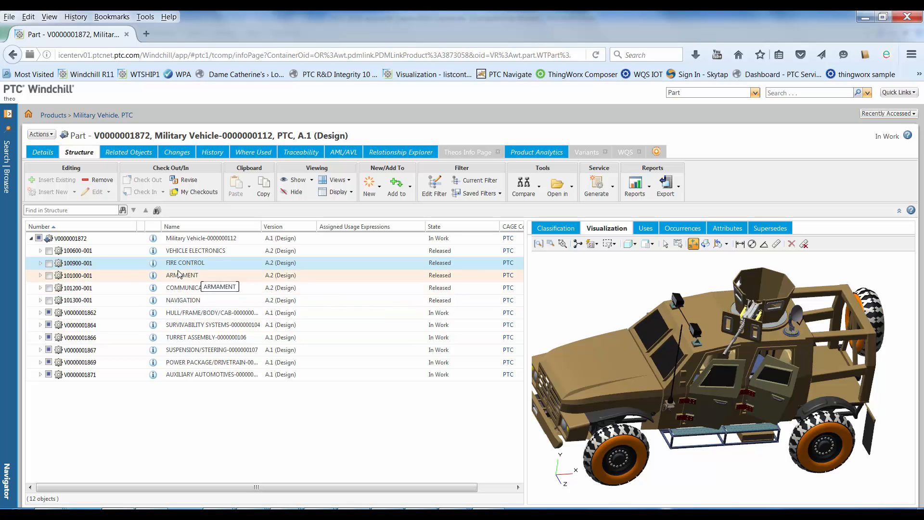
Expand the variant's HULL/FRAME/BODY/CAB and SUSPENSION/STEERING assemblies and highlight 4 PERSON CAB GLOBAL LOCATION and Snow Wheels in the 3D view.
{"action": "left_click", "coordinate": [40, 250]}
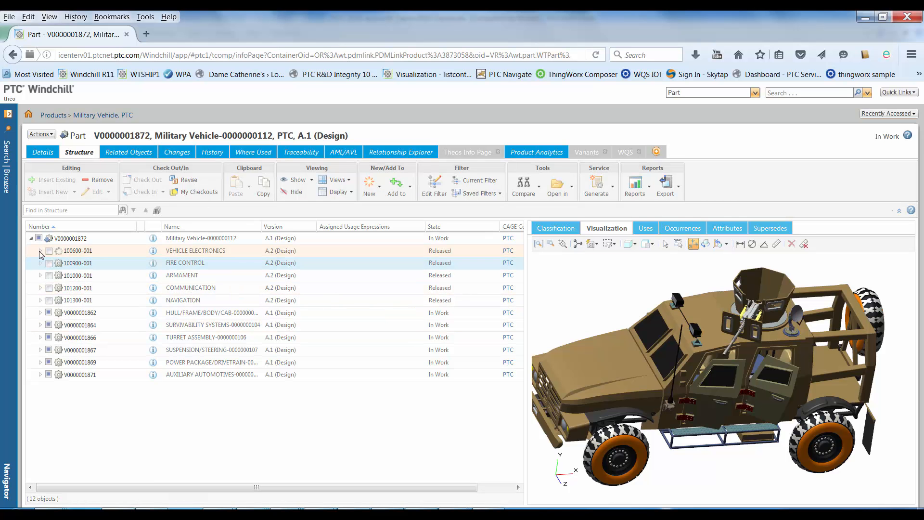
{"action": "left_click", "coordinate": [41, 251]}
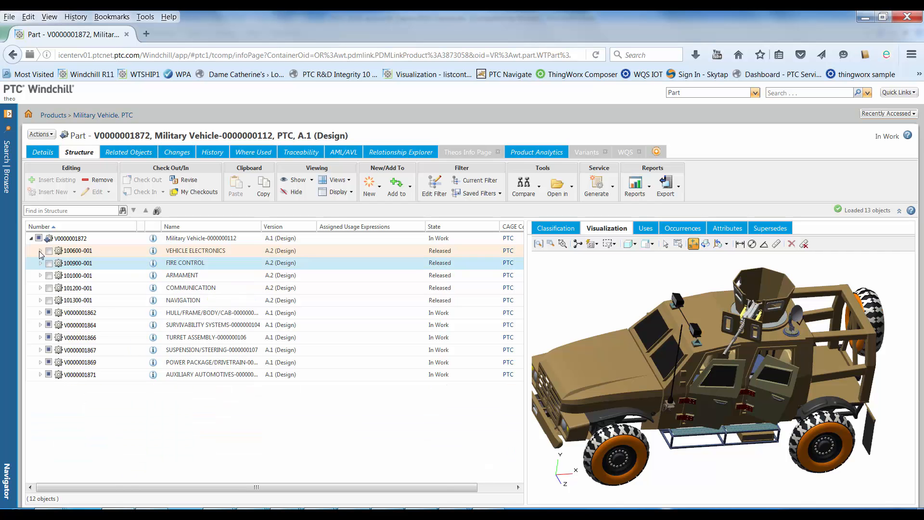
{"action": "left_click", "coordinate": [41, 313]}
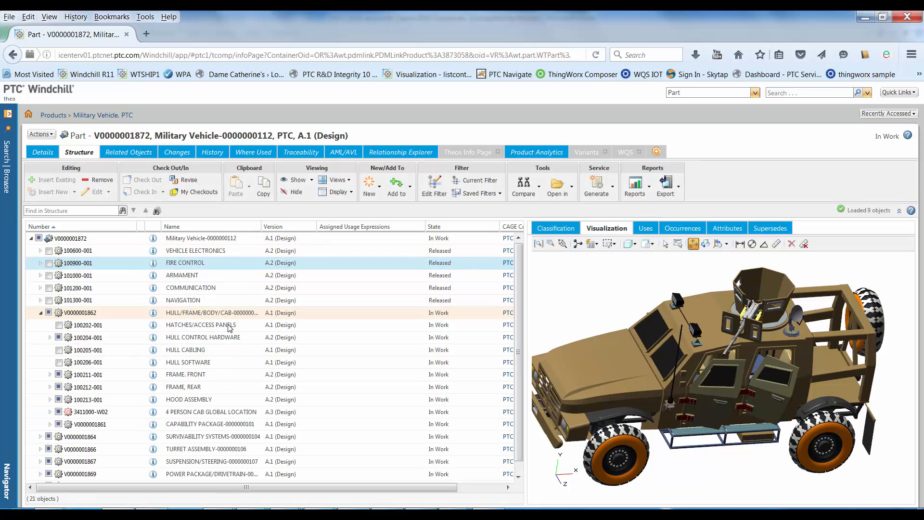
{"action": "left_click", "coordinate": [214, 416]}
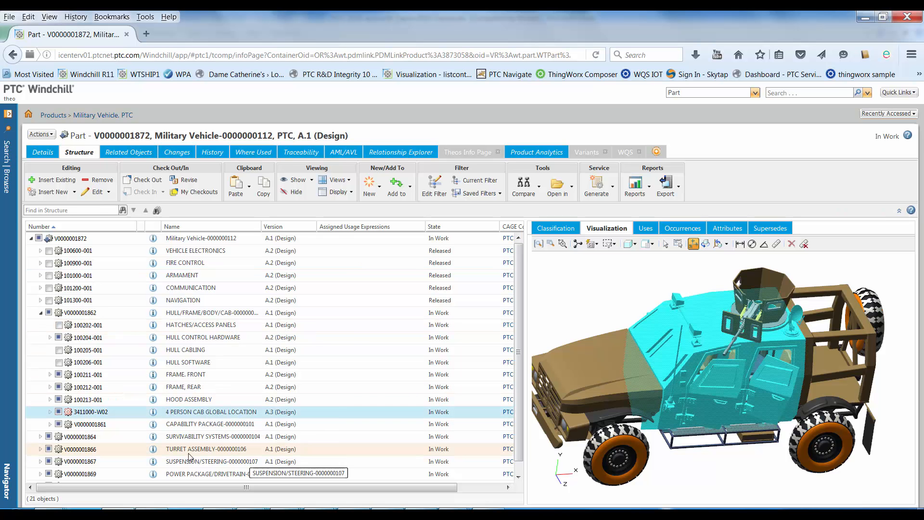
{"action": "left_click", "coordinate": [41, 461]}
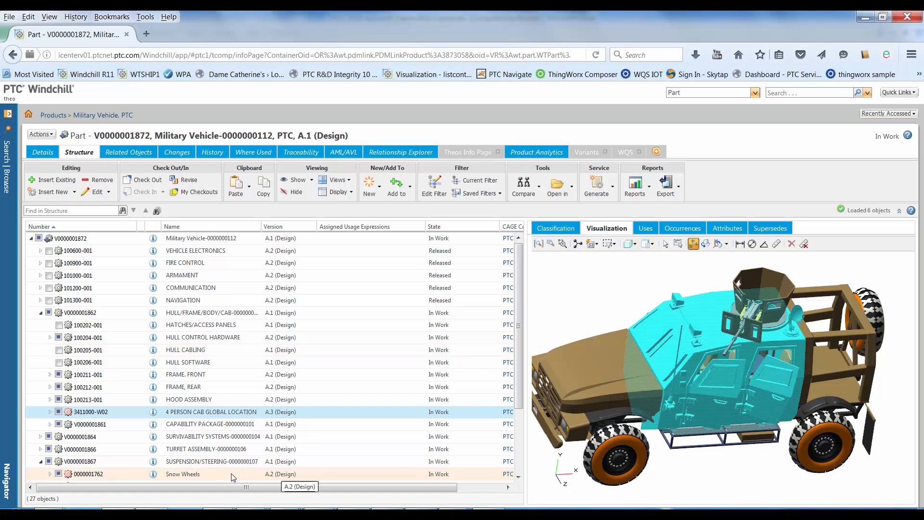
{"action": "left_click", "coordinate": [215, 474]}
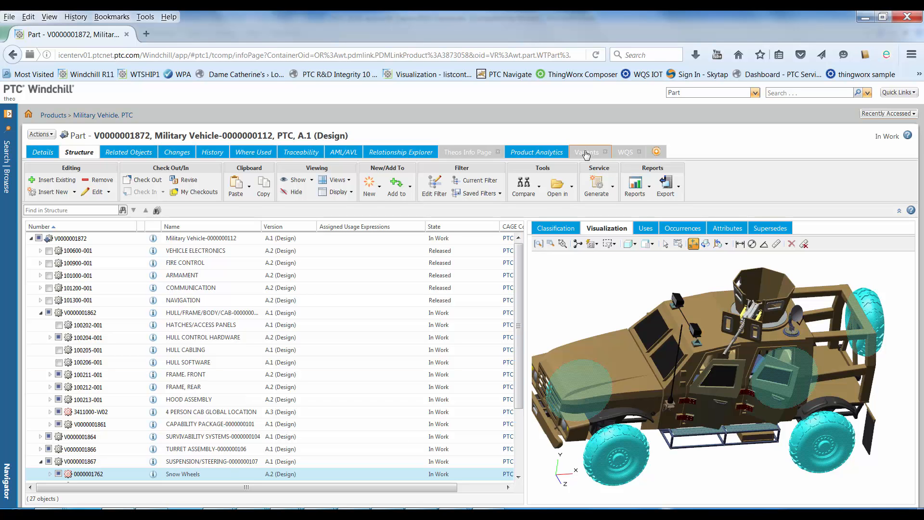
Return to the 100100-001 Military Vehicle module through its variant specification and apply the System Default saved filter to its structure.
{"action": "left_click", "coordinate": [586, 153]}
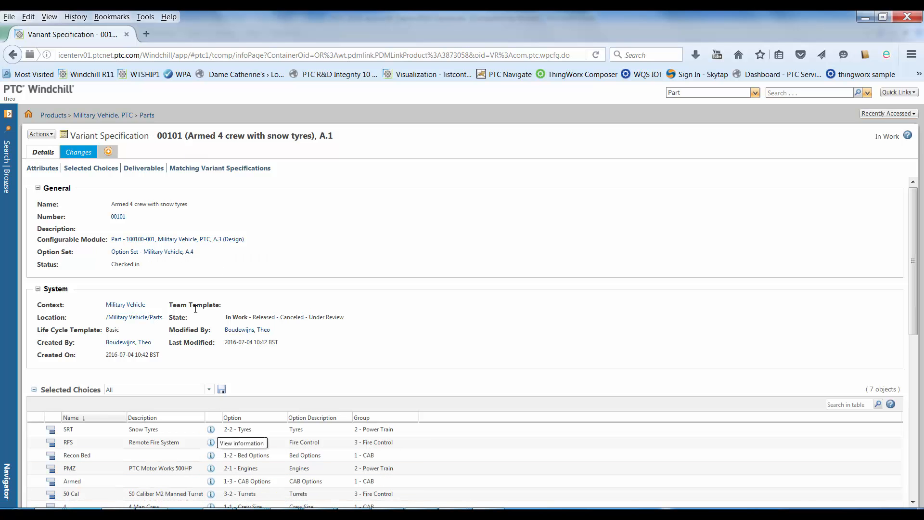
{"action": "left_click", "coordinate": [172, 240]}
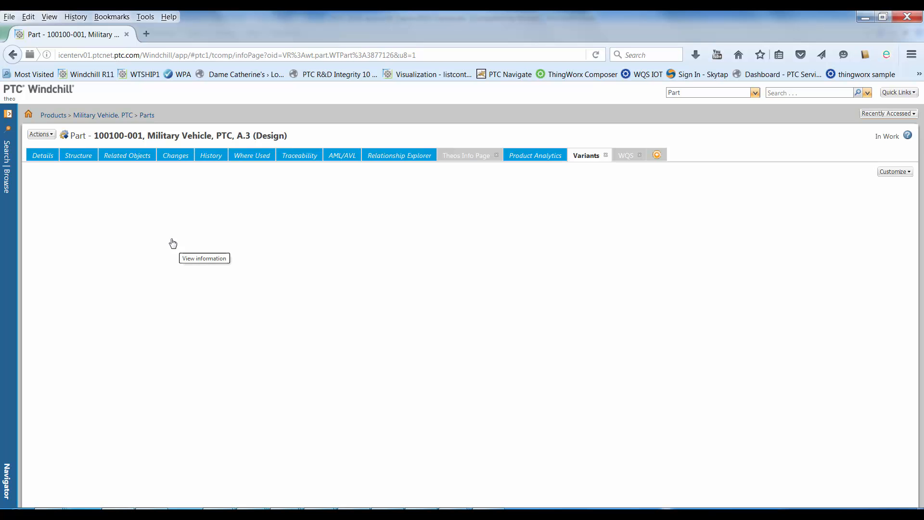
{"action": "left_click", "coordinate": [79, 156]}
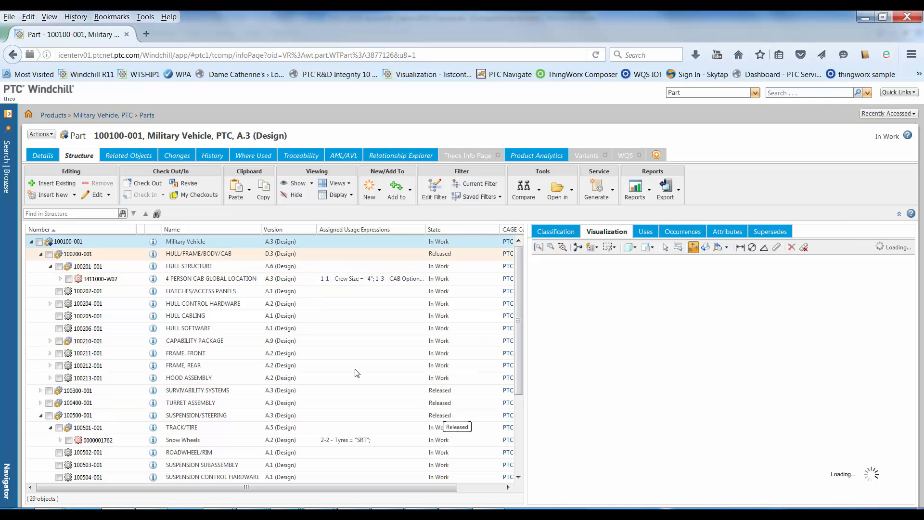
{"action": "left_click", "coordinate": [479, 196]}
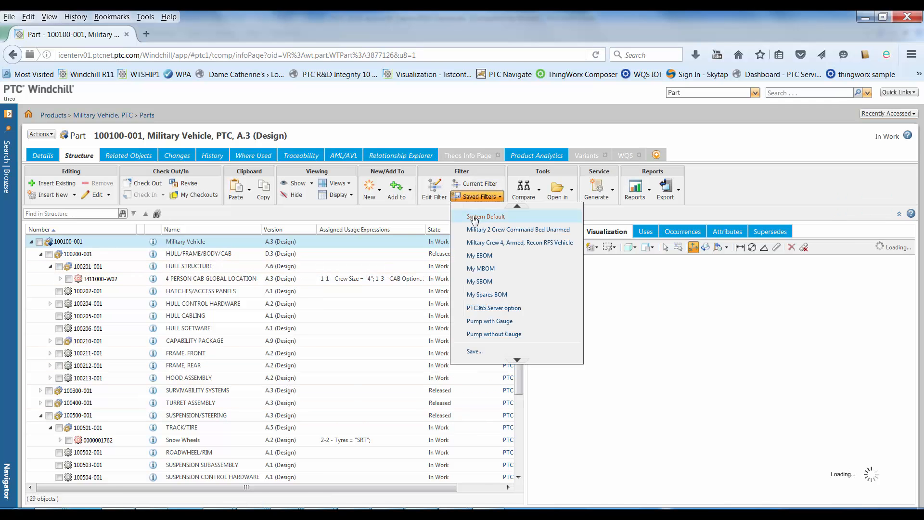
{"action": "left_click", "coordinate": [474, 217]}
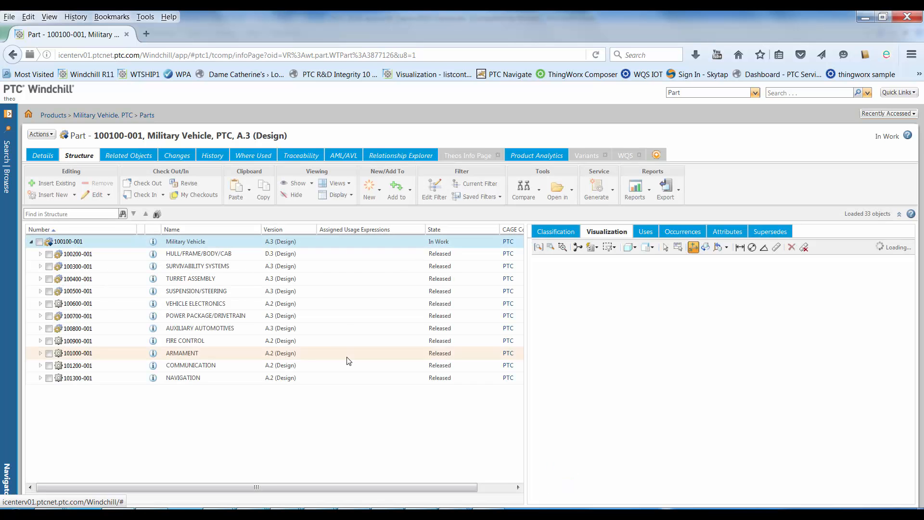